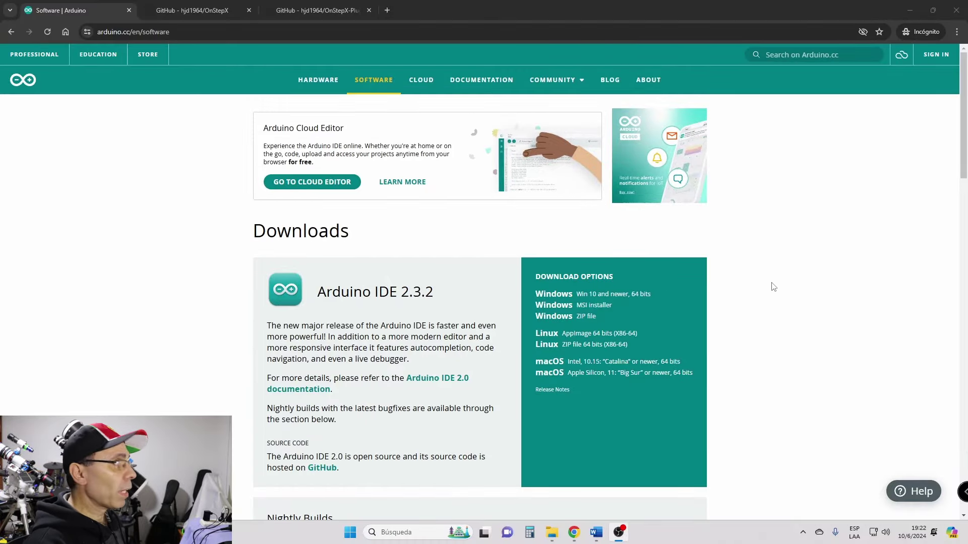
- Switch to the hjd1964/OnStepX GitHub repository and show its code download options
{"action": "left_click", "coordinate": [211, 11]}
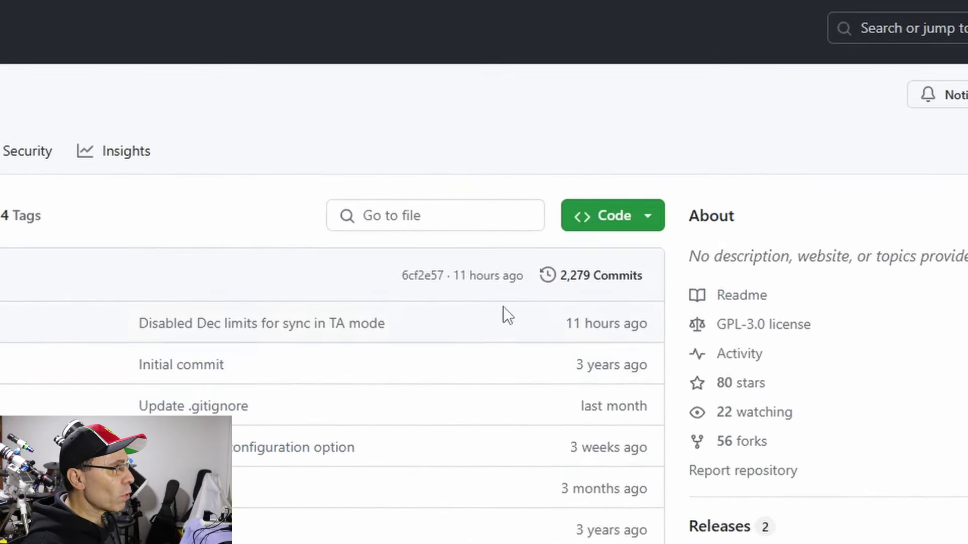
{"action": "left_click", "coordinate": [647, 218]}
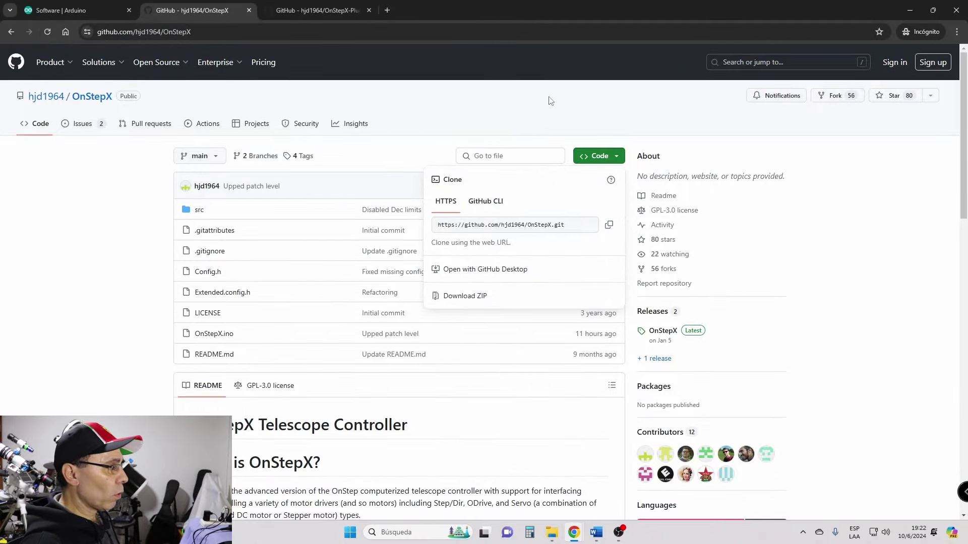
- In File Explorer, copy the OnStepX-main folder out of the OnStepX-main ZIP archive into the Arduino folder
{"action": "mouse_move", "coordinate": [553, 534]}
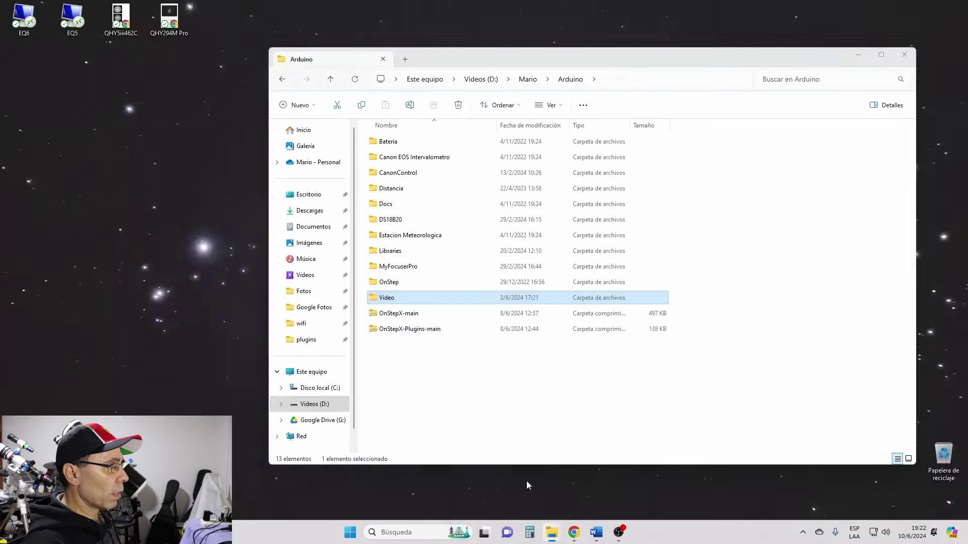
{"action": "left_click", "coordinate": [526, 481]}
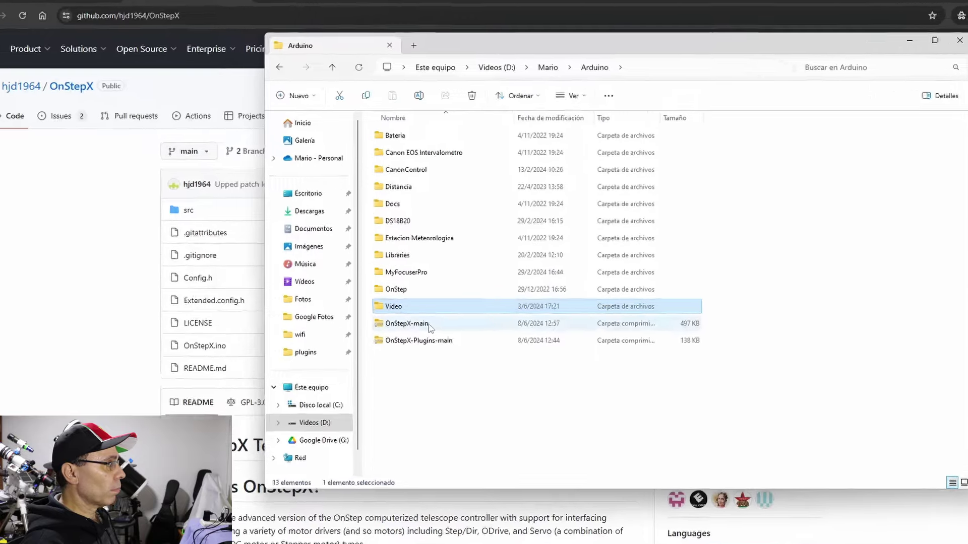
{"action": "left_click", "coordinate": [452, 349]}
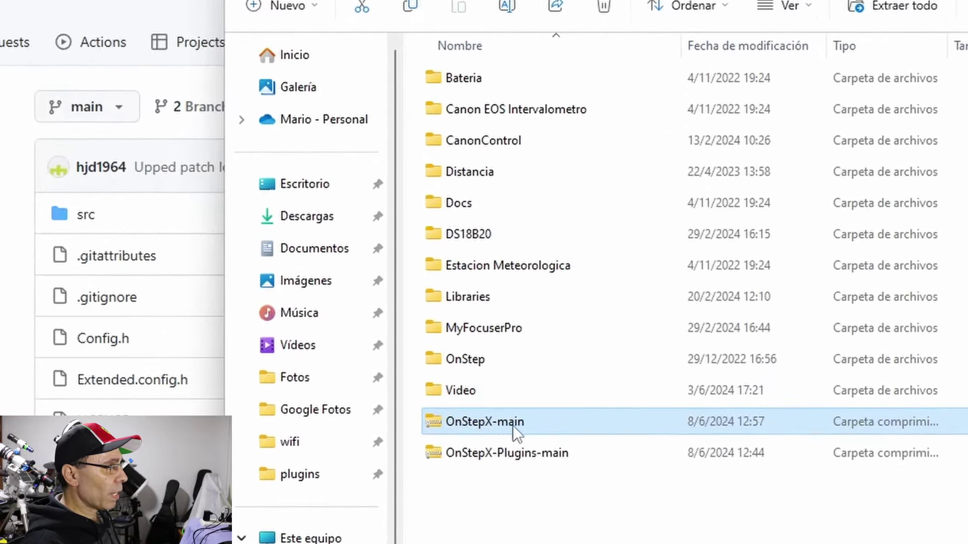
{"action": "double_click", "coordinate": [551, 421]}
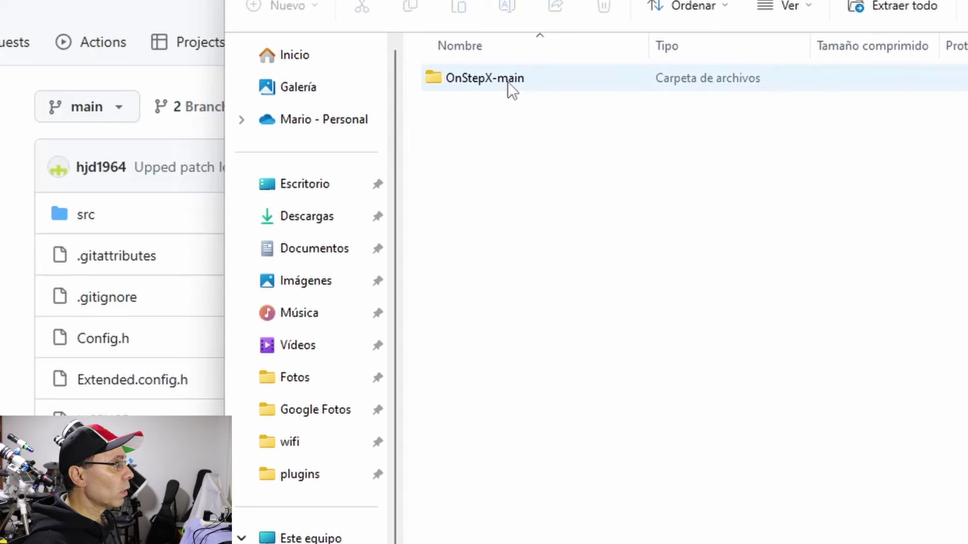
{"action": "double_click", "coordinate": [486, 77]}
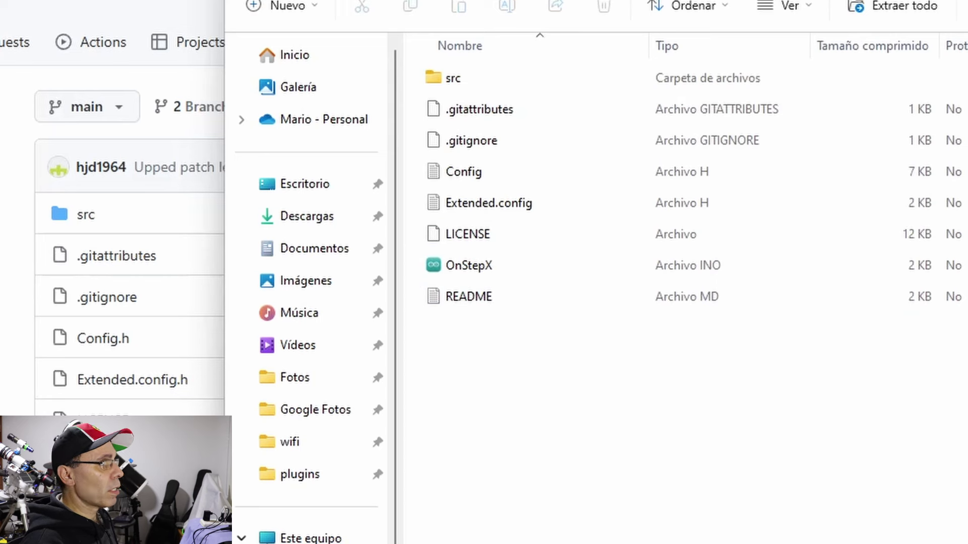
{"action": "key", "text": "alt+Left"}
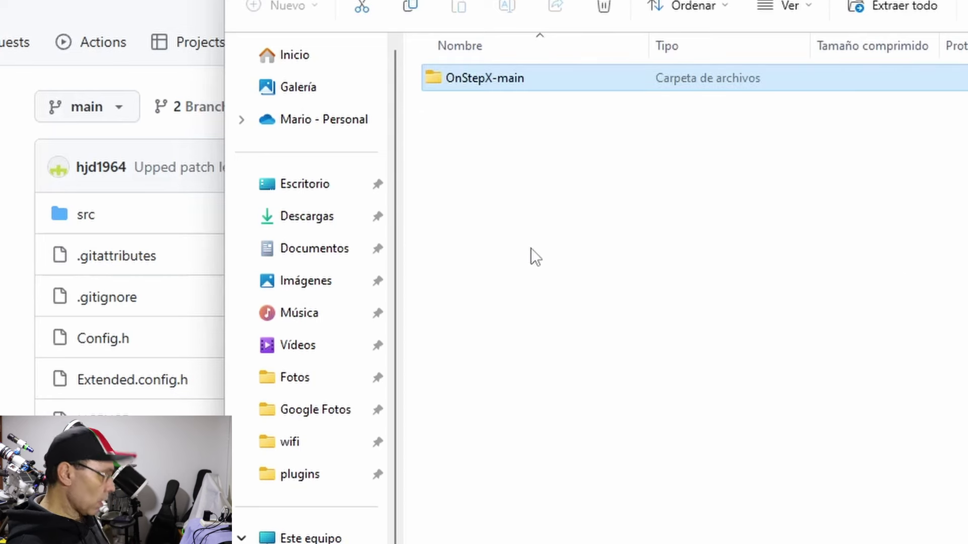
{"action": "key", "text": "alt+Left"}
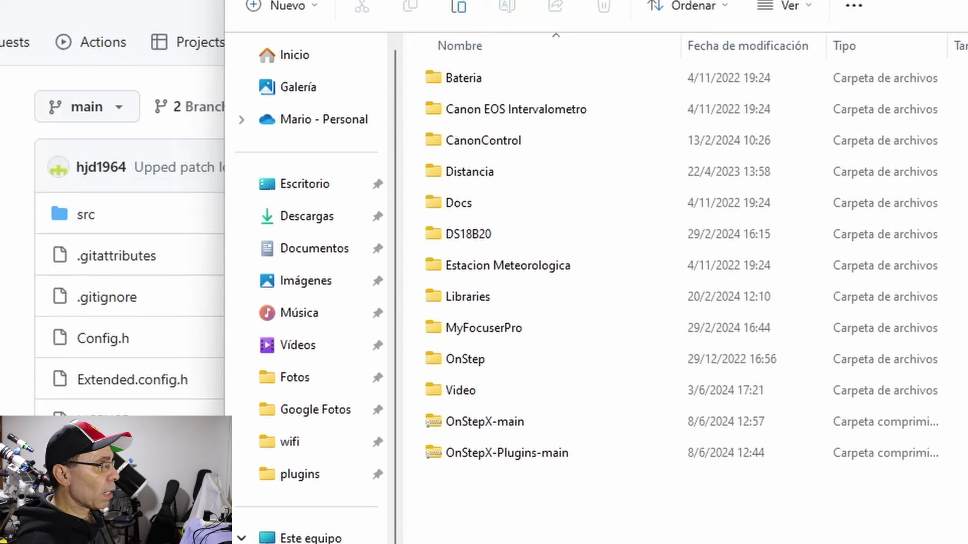
{"action": "key", "text": "ctrl+v"}
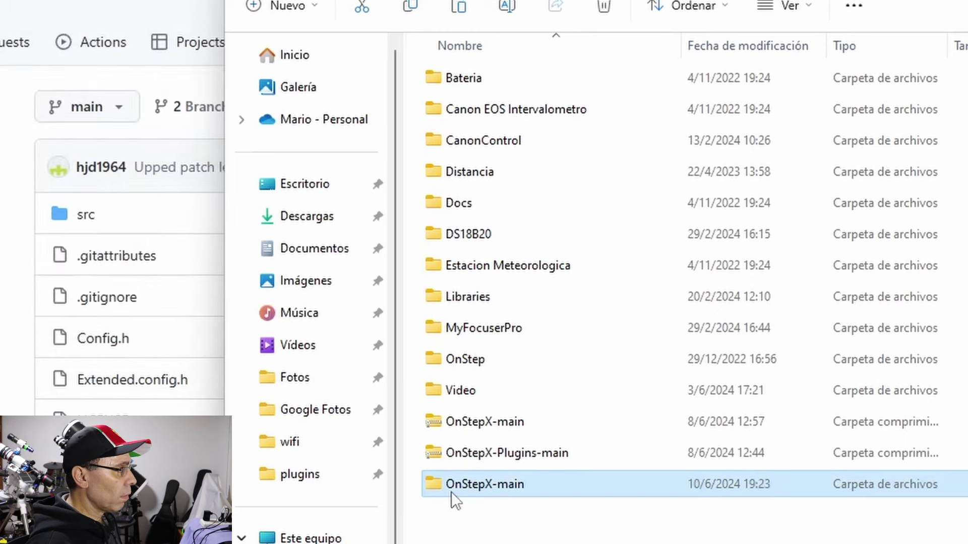
- Rename the extracted OnStepX-main folder to OnStepX
{"action": "mouse_move", "coordinate": [503, 486]}
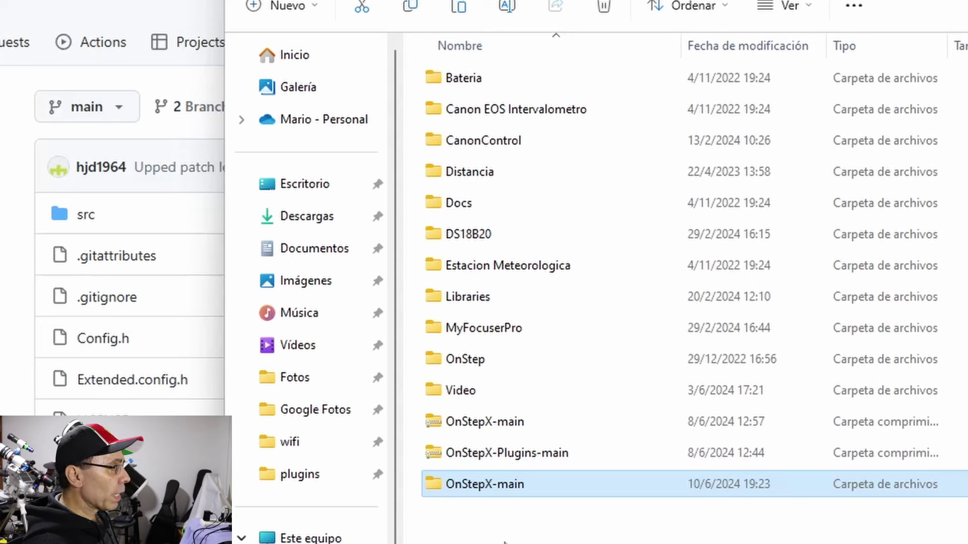
{"action": "key", "text": "F2"}
{"action": "key", "text": "End"}
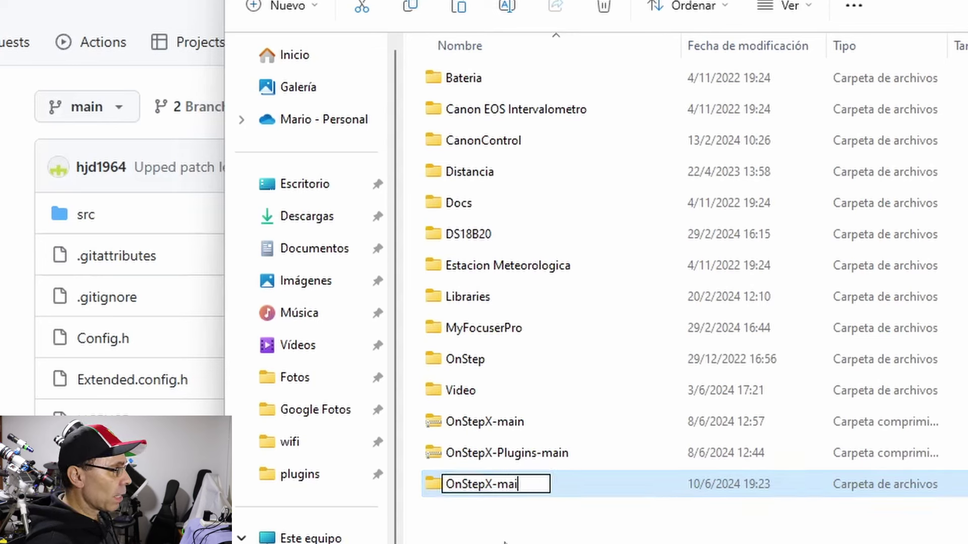
{"action": "key", "text": "BackSpace"}
{"action": "key", "text": "BackSpace"}
{"action": "key", "text": "BackSpace"}
{"action": "key", "text": "Return"}
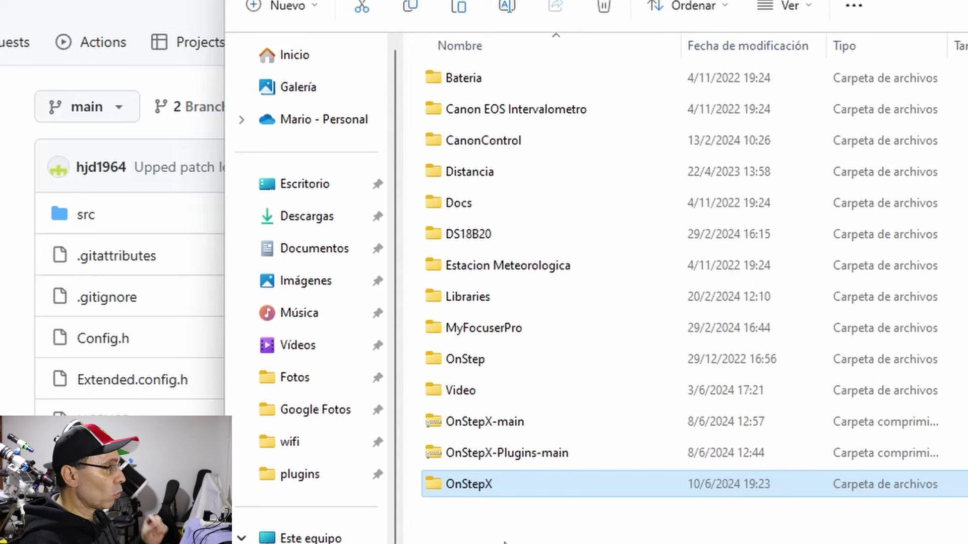
- Open the OnStepX sketch from the OnStepX folder in Arduino IDE
{"action": "key", "text": "Return"}
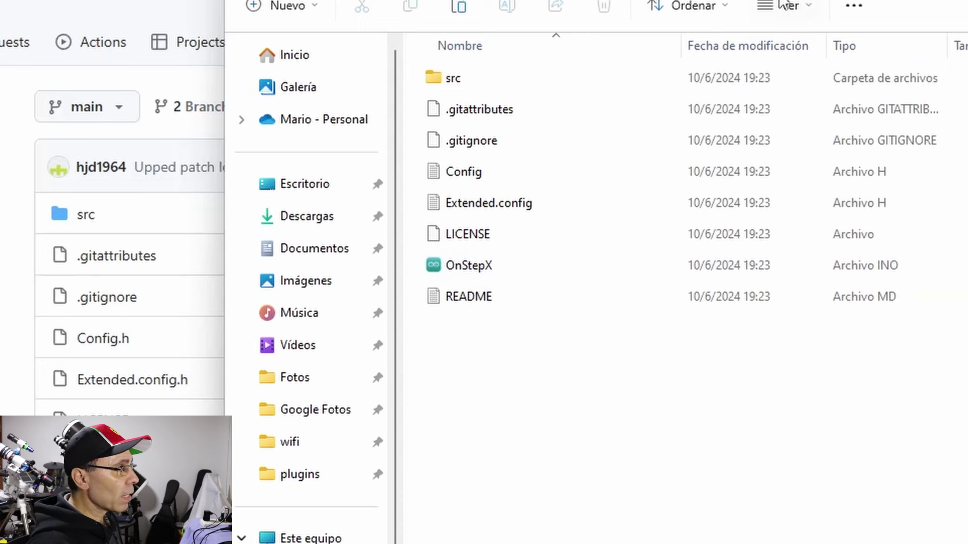
{"action": "key", "text": "alt+Up"}
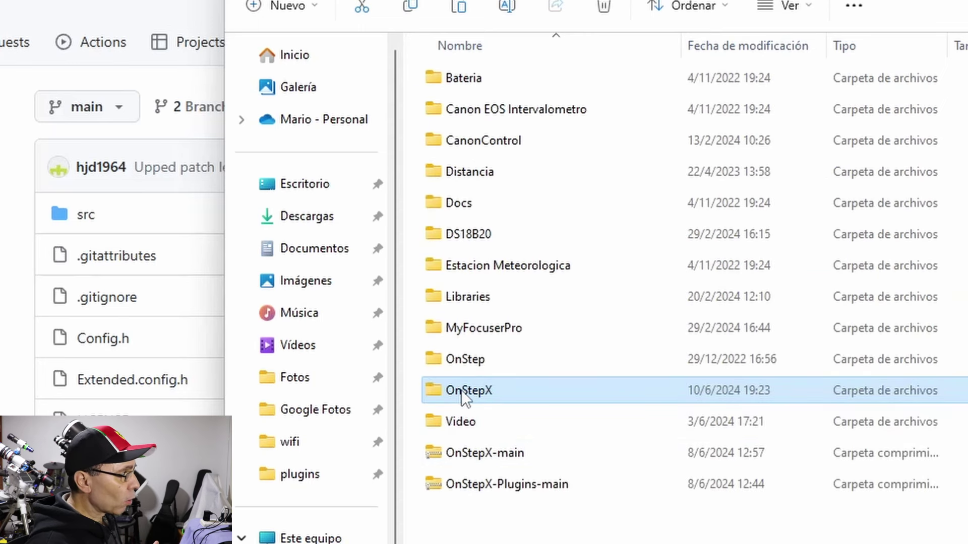
{"action": "double_click", "coordinate": [461, 390]}
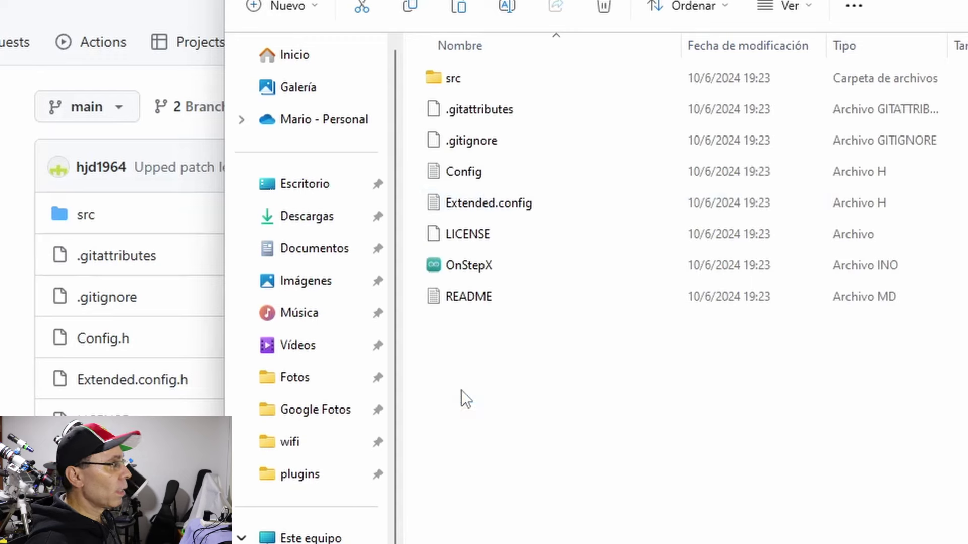
{"action": "double_click", "coordinate": [460, 269]}
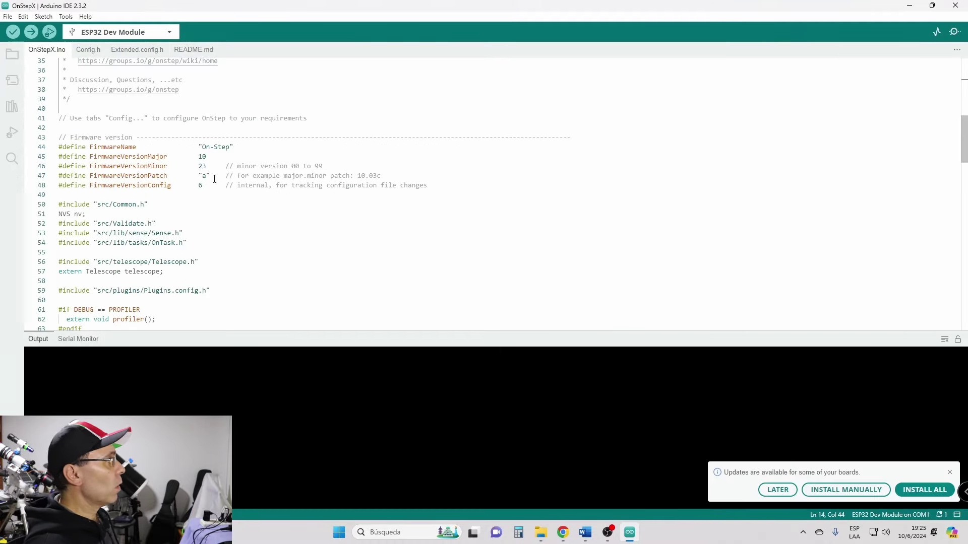
{"action": "left_click", "coordinate": [7, 17]}
{"action": "left_click", "coordinate": [24, 150]}
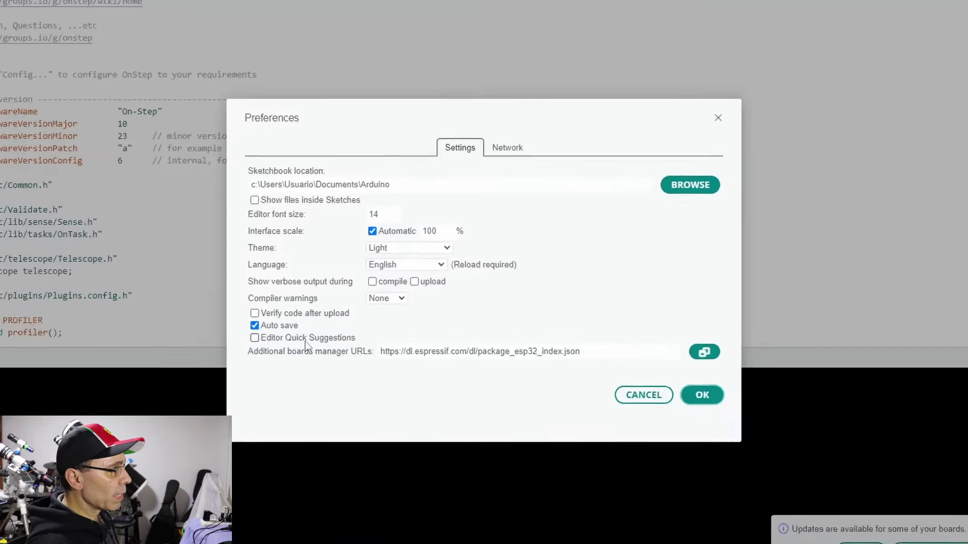
{"action": "left_click_drag", "start_coordinate": [589, 353], "coordinate": [382, 354]}
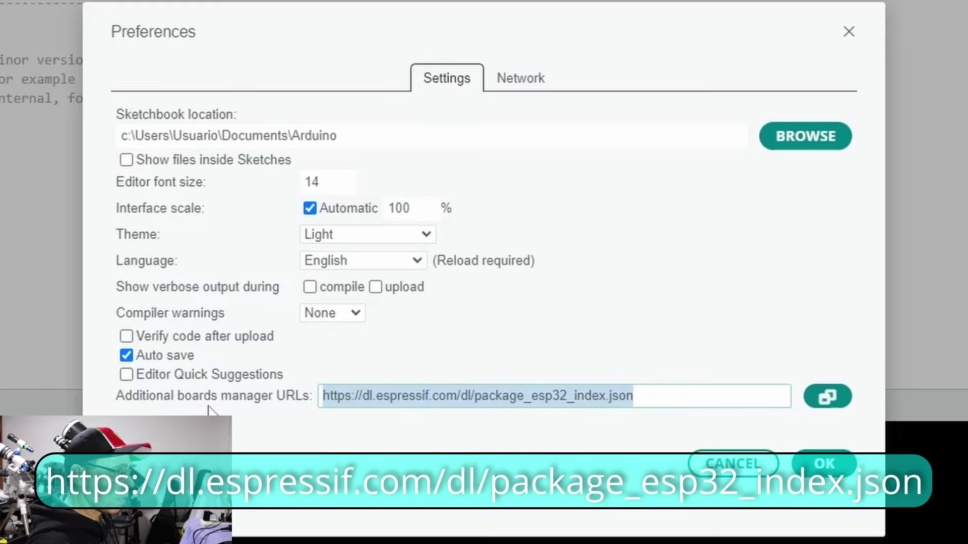
{"action": "left_click", "coordinate": [823, 464]}
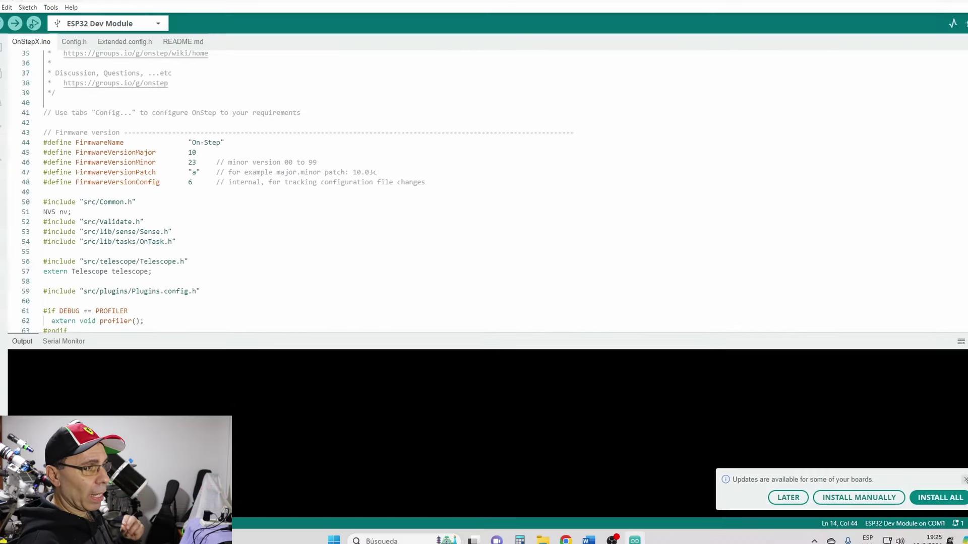
{"action": "left_click", "coordinate": [951, 473]}
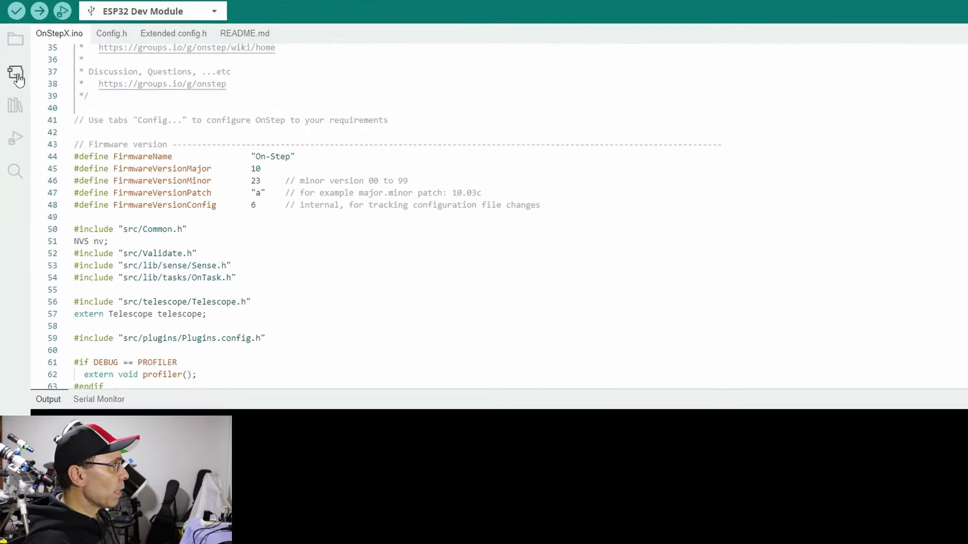
- Search the boards manager for esp and choose version 2.0.14 of the esp32 package by Espressif Systems
{"action": "left_click", "coordinate": [18, 68]}
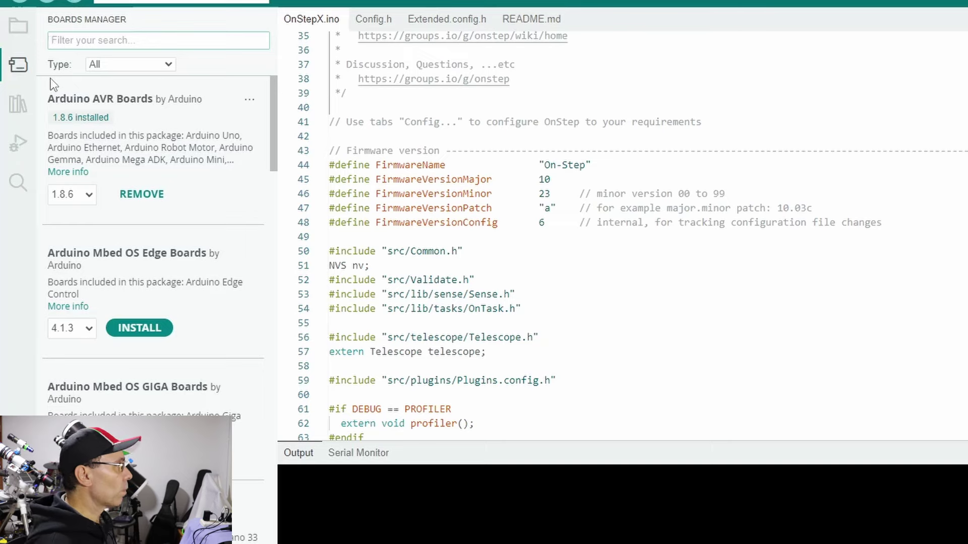
{"action": "type", "text": "esp"}
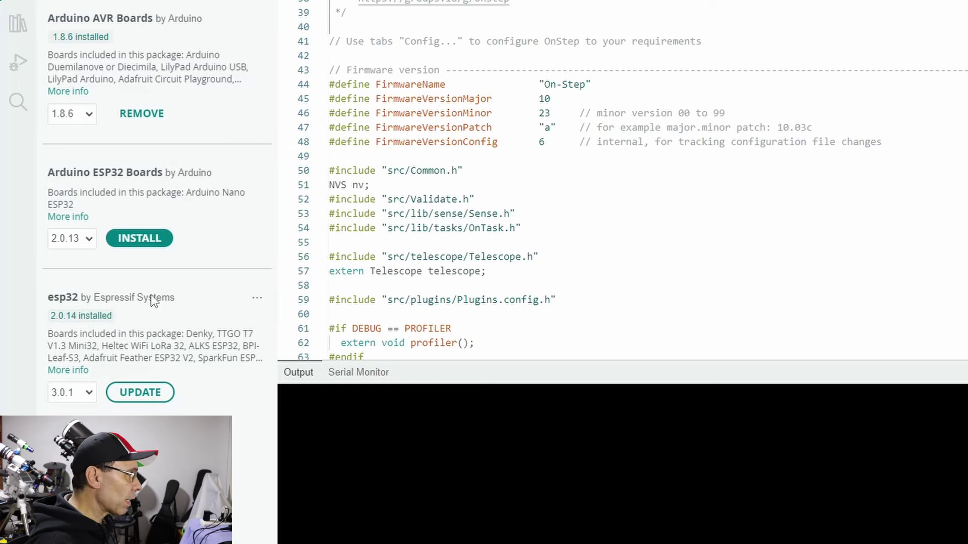
{"action": "left_click", "coordinate": [88, 393]}
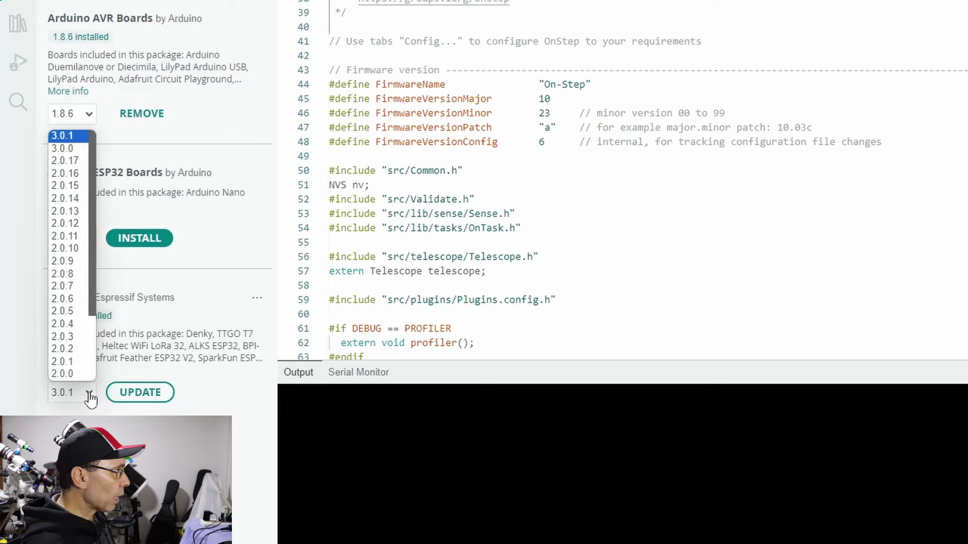
{"action": "left_click", "coordinate": [68, 200]}
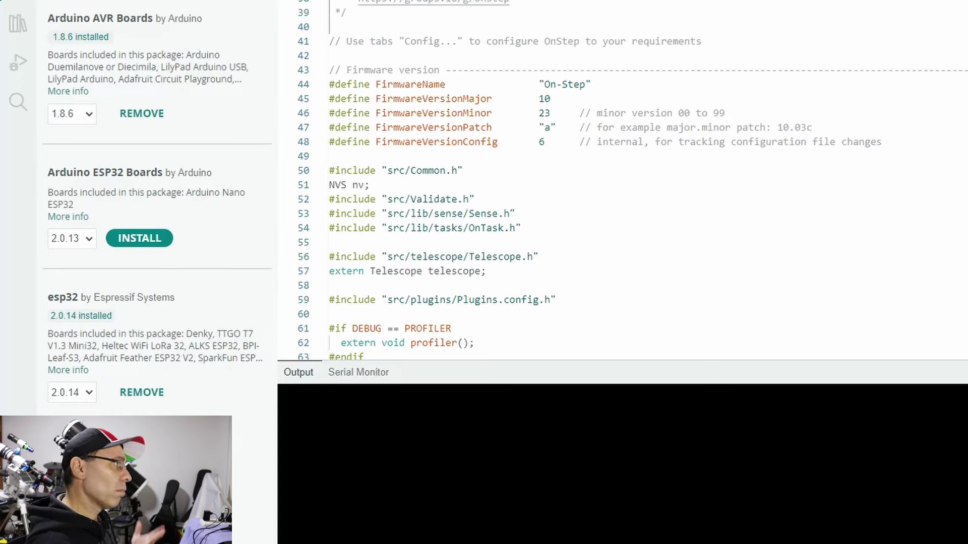
{"action": "key", "text": "ctrl+shift+b"}
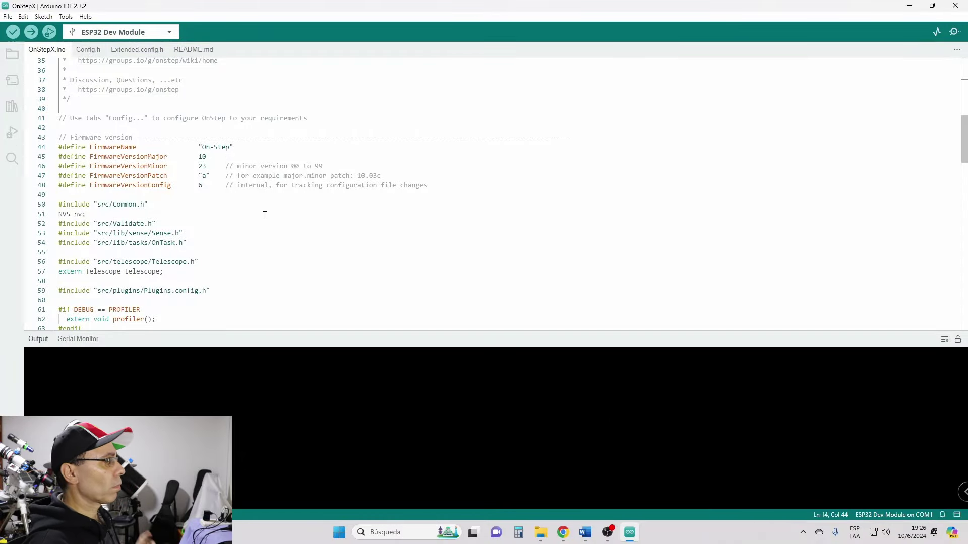
- Set the PINMAP value in Config.h to CNC3
{"action": "left_click", "coordinate": [95, 52]}
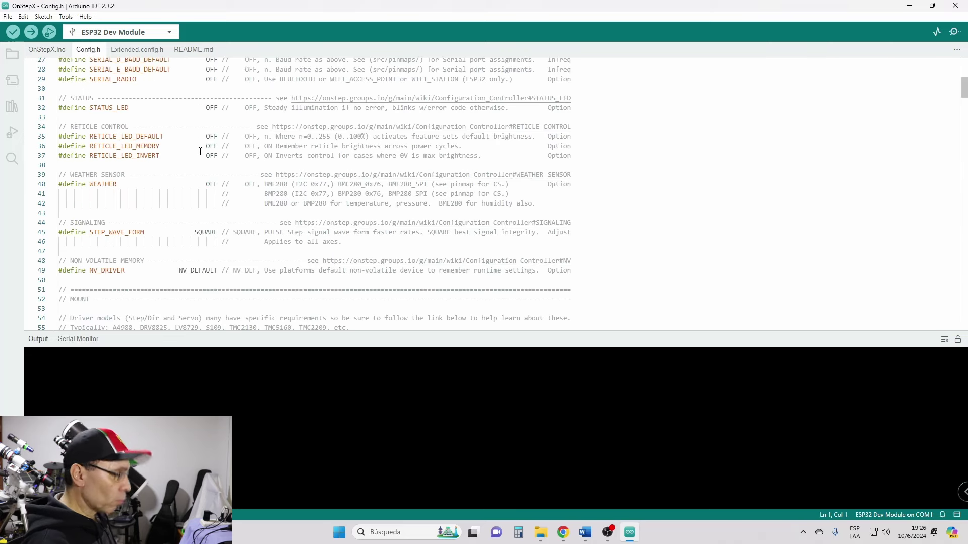
{"action": "scroll", "coordinate": [200, 151], "scroll_direction": "up", "scroll_amount": 5}
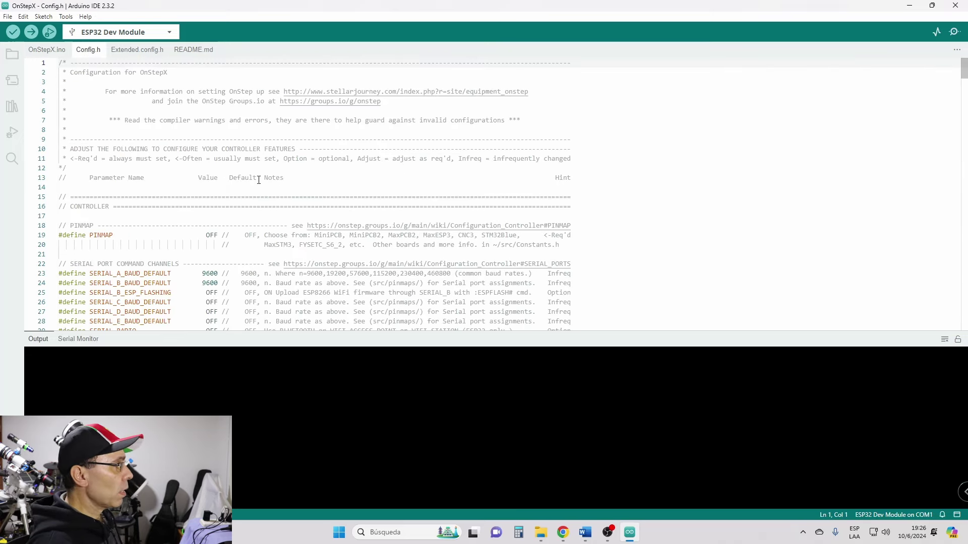
{"action": "scroll", "coordinate": [259, 180], "scroll_direction": "down", "scroll_amount": 2}
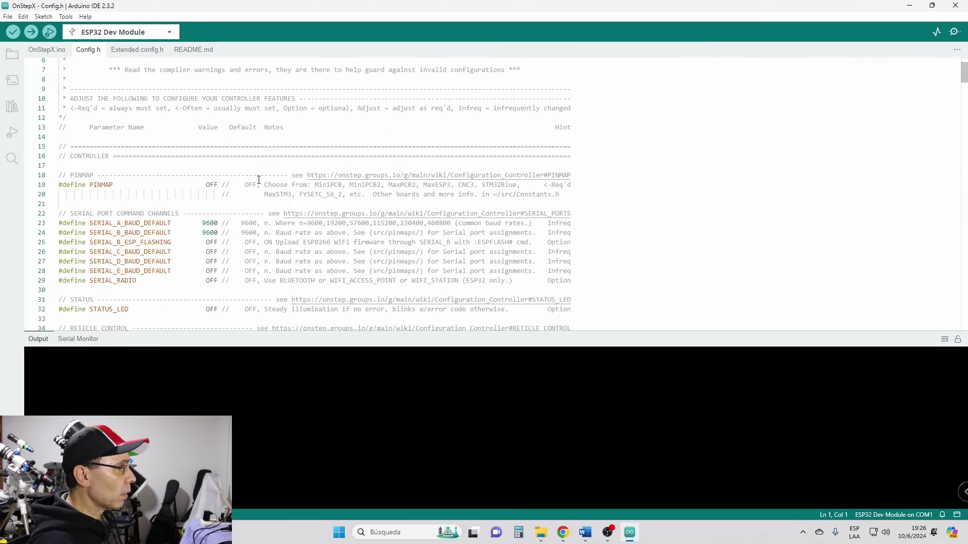
{"action": "double_click", "coordinate": [210, 184]}
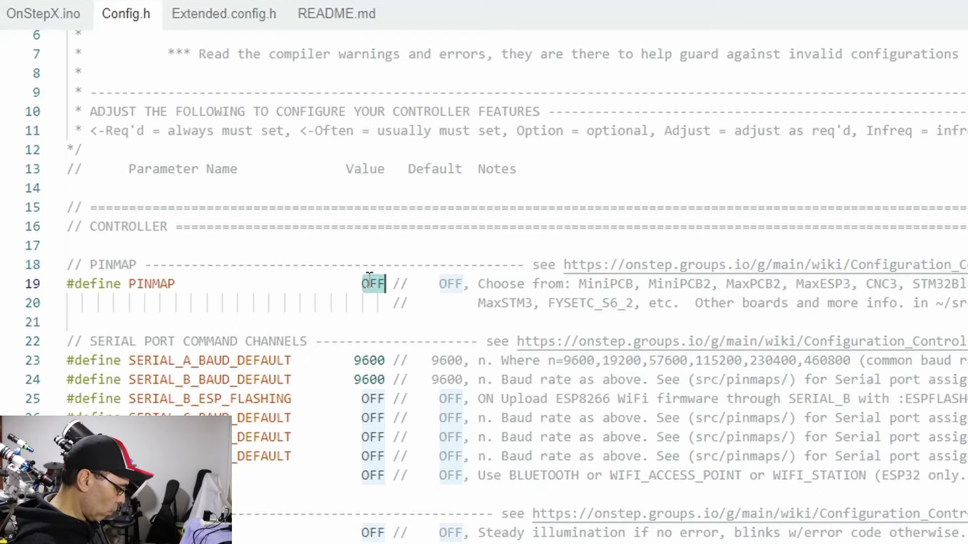
{"action": "type", "text": "CNC3"}
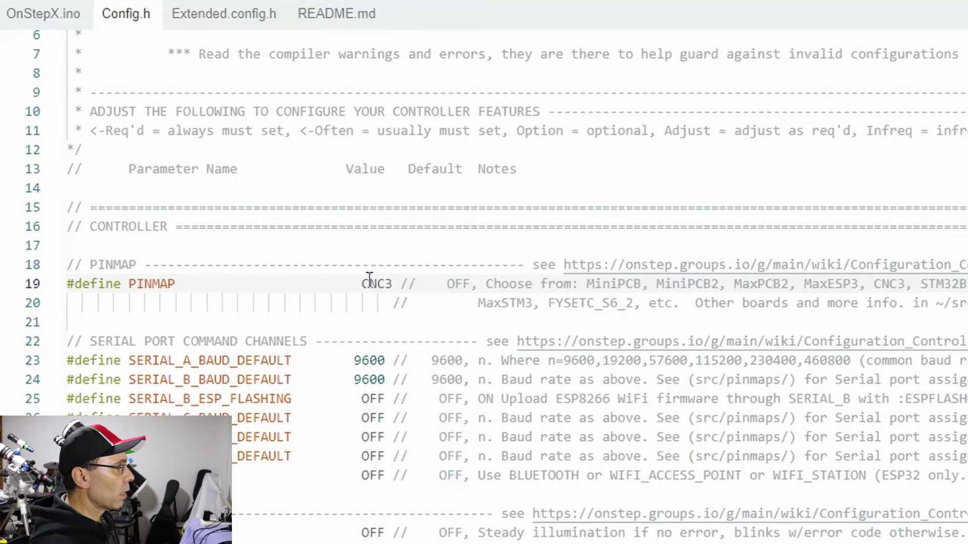
- Set the AXIS1_DRIVER_MODEL value in Config.h to DRV8825 and save the file
{"action": "scroll", "coordinate": [369, 280], "scroll_direction": "down", "scroll_amount": 2}
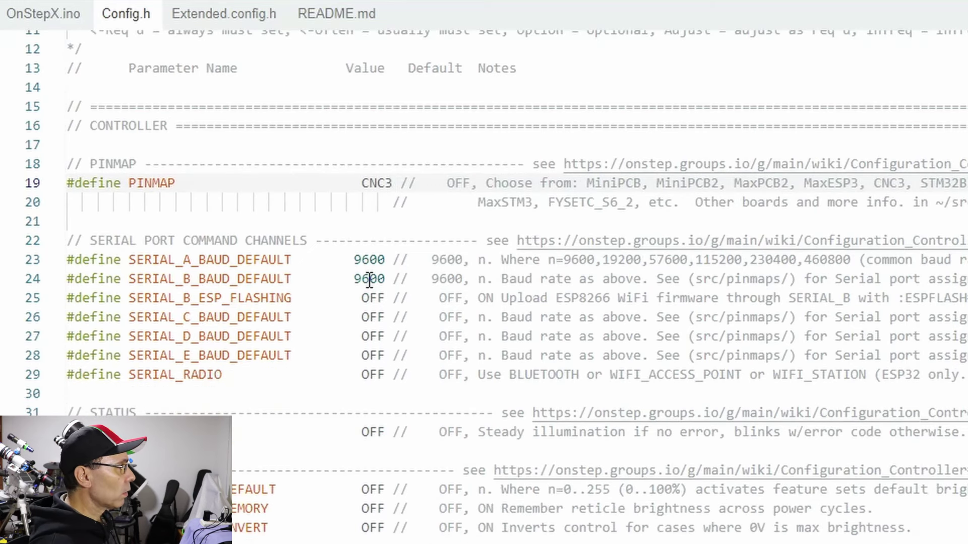
{"action": "scroll", "coordinate": [370, 280], "scroll_direction": "down", "scroll_amount": 2}
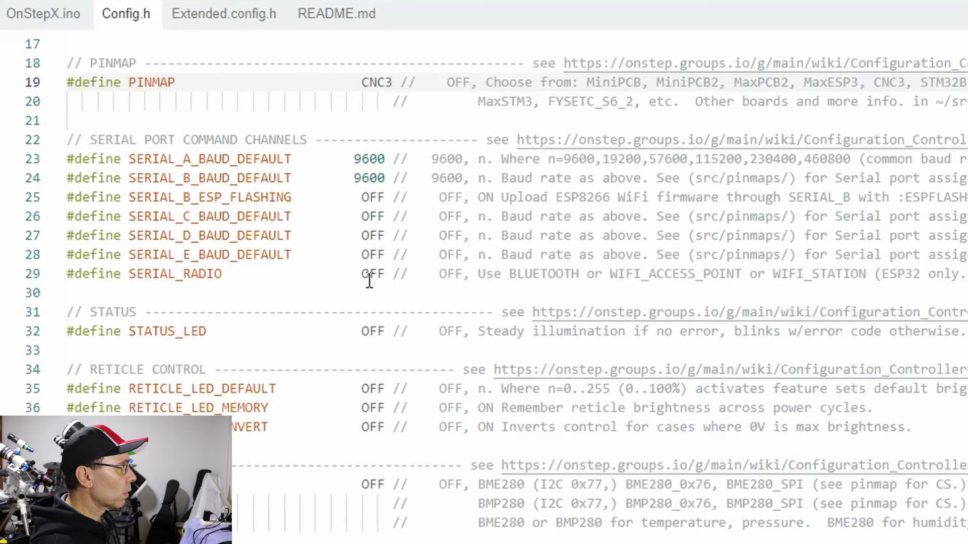
{"action": "scroll", "coordinate": [370, 280], "scroll_direction": "down", "scroll_amount": 1}
{"action": "scroll", "coordinate": [369, 280], "scroll_direction": "down", "scroll_amount": 5}
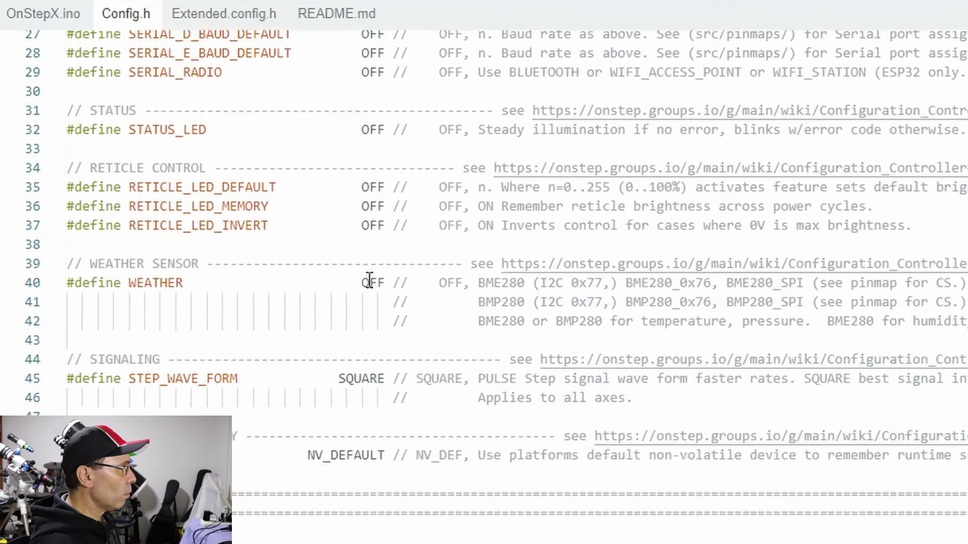
{"action": "scroll", "coordinate": [369, 279], "scroll_direction": "down", "scroll_amount": 4}
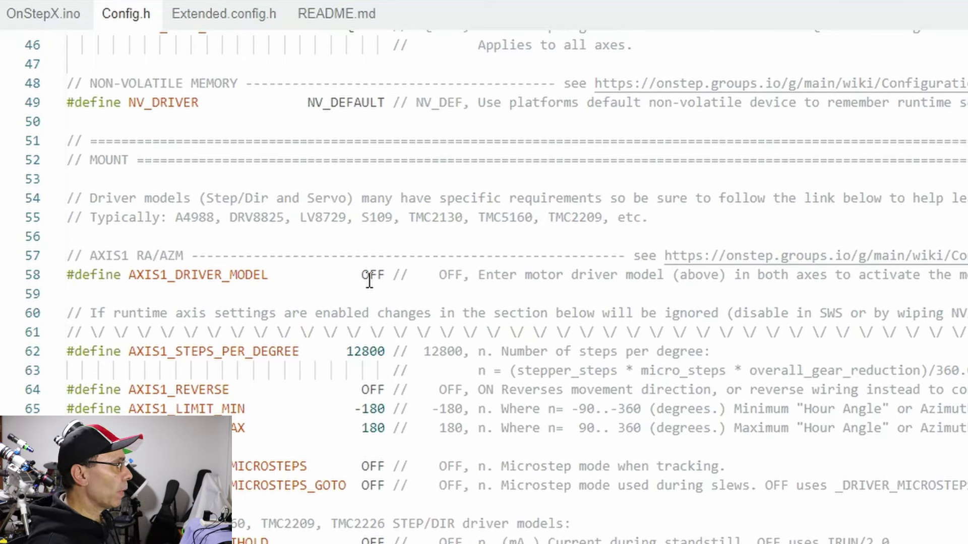
{"action": "double_click", "coordinate": [370, 276]}
{"action": "type", "text": "DRV8825"}
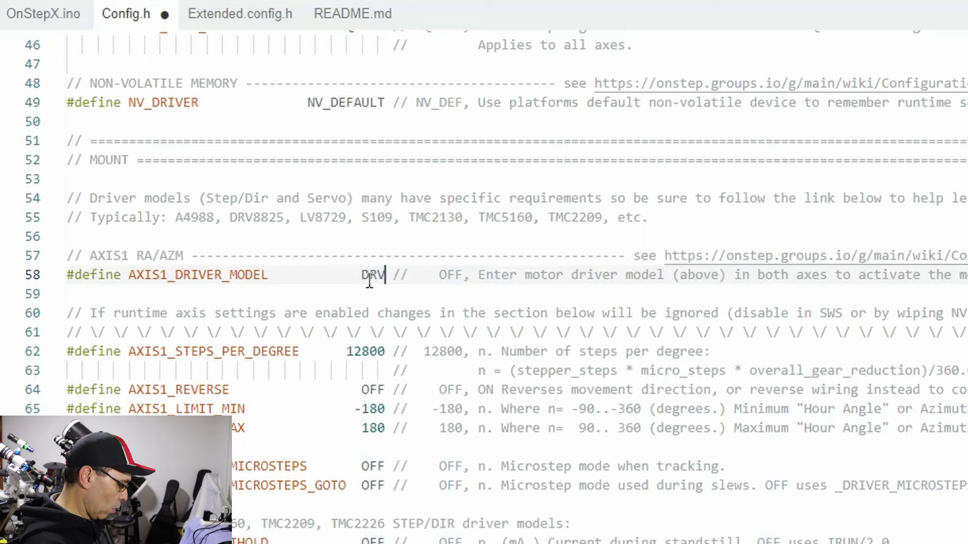
{"action": "key", "text": "ctrl+s"}
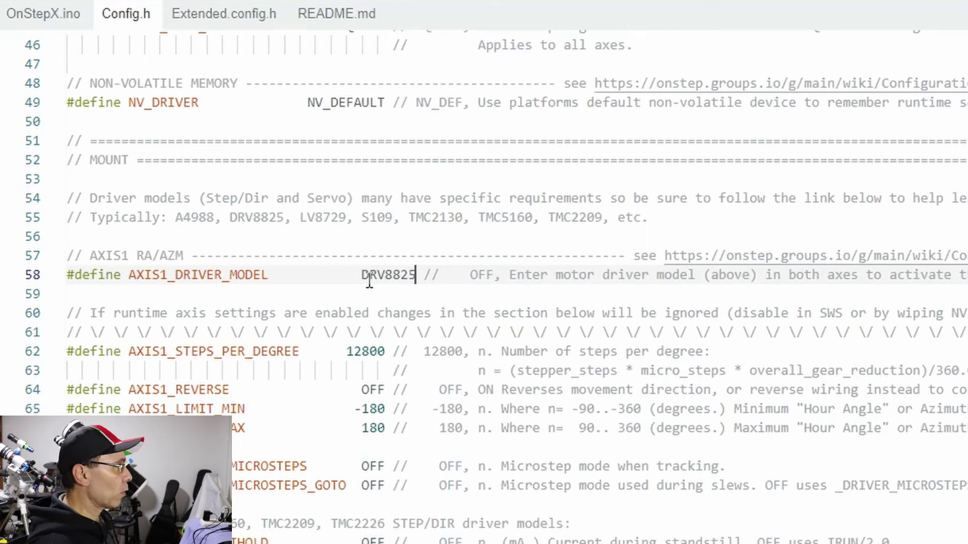
- Set the AXIS1_DRIVER_MICROSTEPS value to 32
{"action": "double_click", "coordinate": [364, 351]}
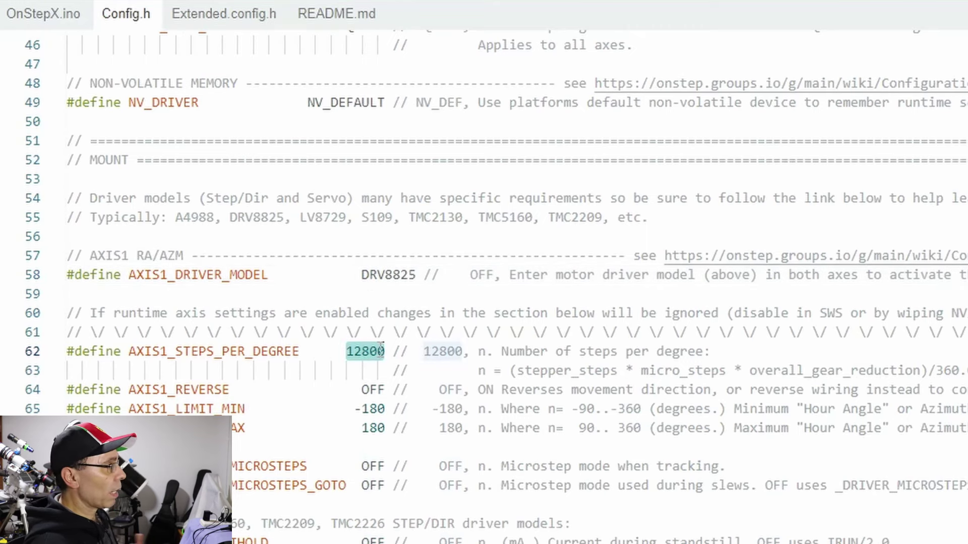
{"action": "scroll", "coordinate": [393, 349], "scroll_direction": "down", "scroll_amount": 3}
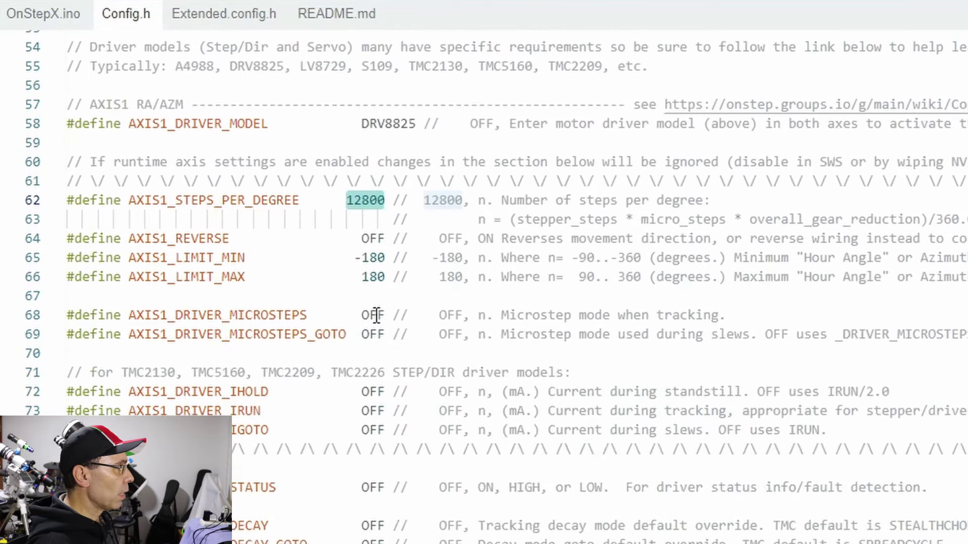
{"action": "double_click", "coordinate": [376, 316]}
{"action": "type", "text": "32"}
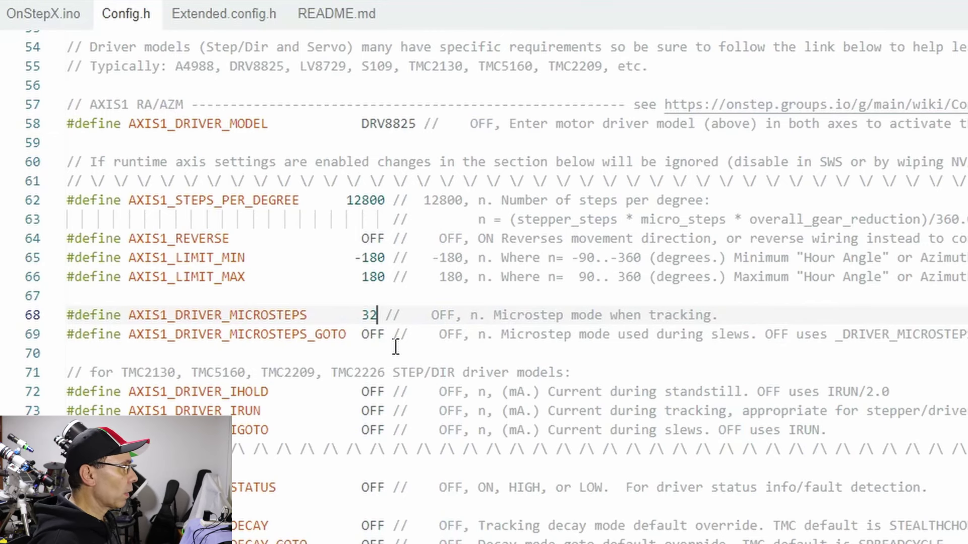
- Set the AXIS2_DRIVER_MODEL value in the AXIS2 DEC/ALT section to DRV8825 and save the file
{"action": "scroll", "coordinate": [395, 347], "scroll_direction": "down", "scroll_amount": 2}
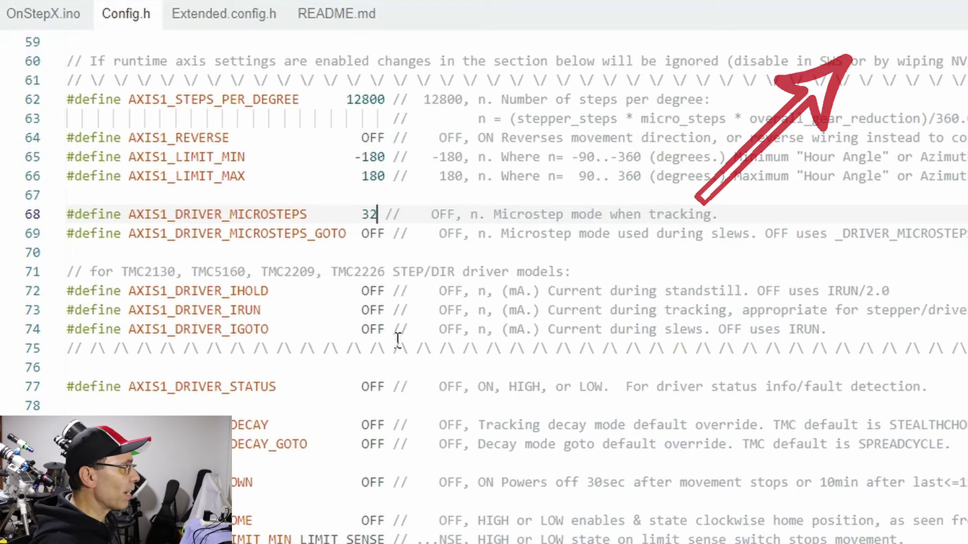
{"action": "scroll", "coordinate": [398, 339], "scroll_direction": "down", "scroll_amount": 6}
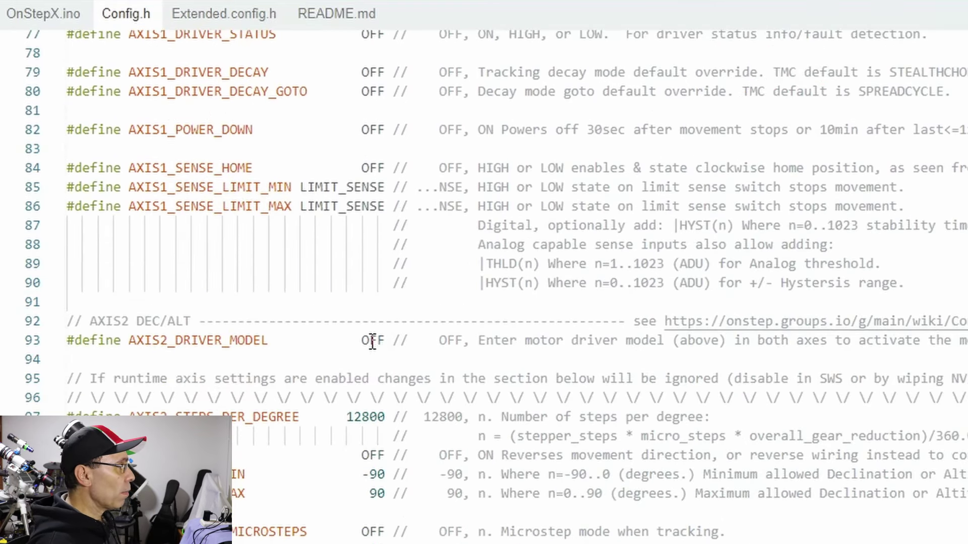
{"action": "double_click", "coordinate": [372, 342]}
{"action": "type", "text": "DRV8825"}
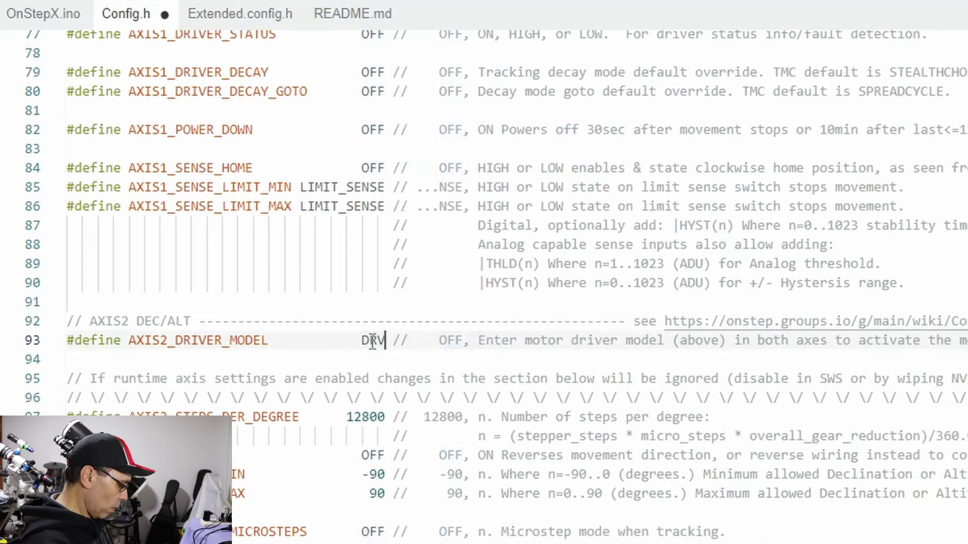
{"action": "key", "text": "ctrl+s"}
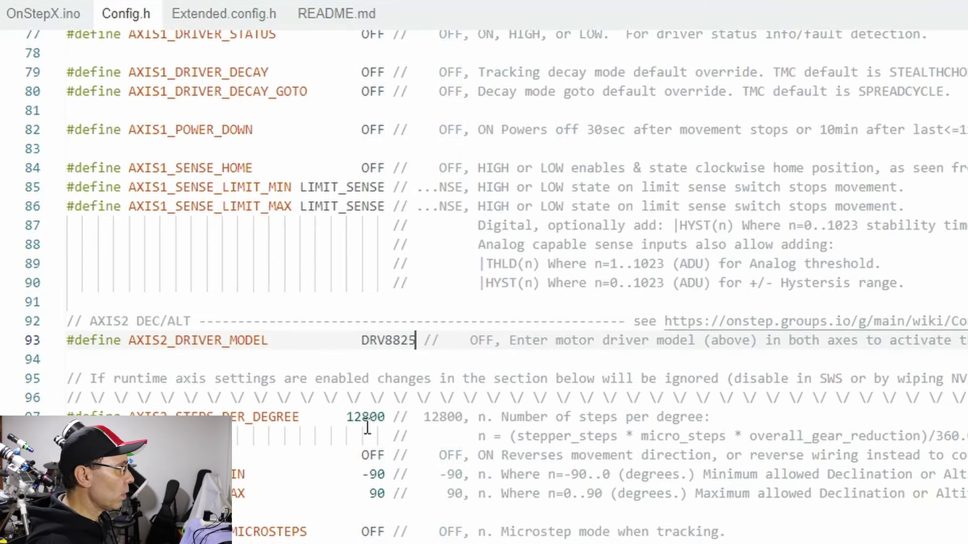
- Set the AXIS2_DRIVER_MICROSTEPS value to 32 and save Config.h
{"action": "scroll", "coordinate": [398, 439], "scroll_direction": "down", "scroll_amount": 3}
{"action": "double_click", "coordinate": [373, 381]}
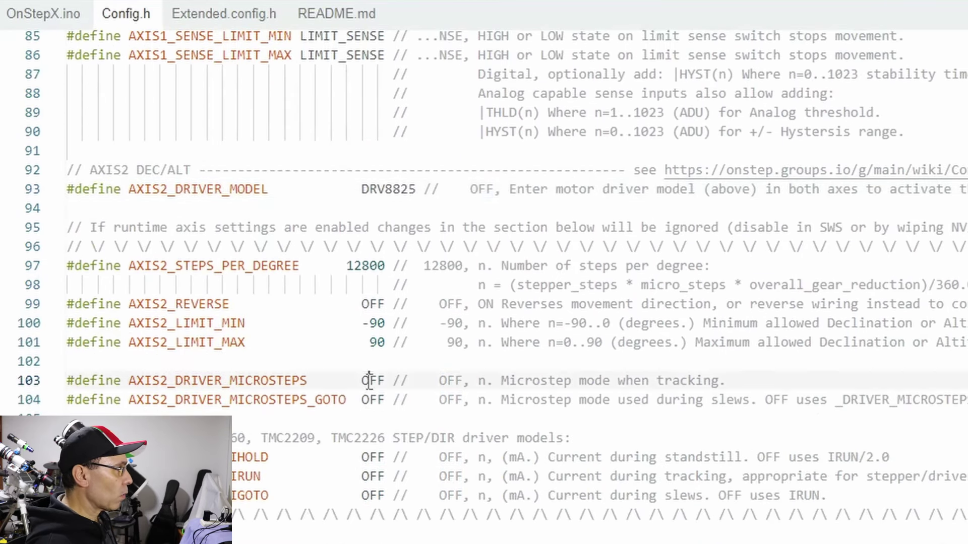
{"action": "type", "text": "32"}
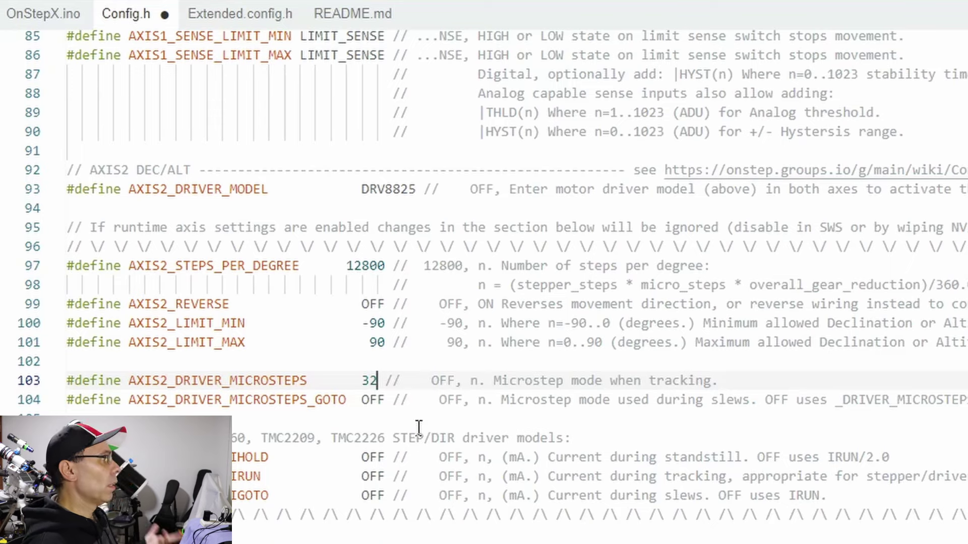
{"action": "key", "text": "ctrl+s"}
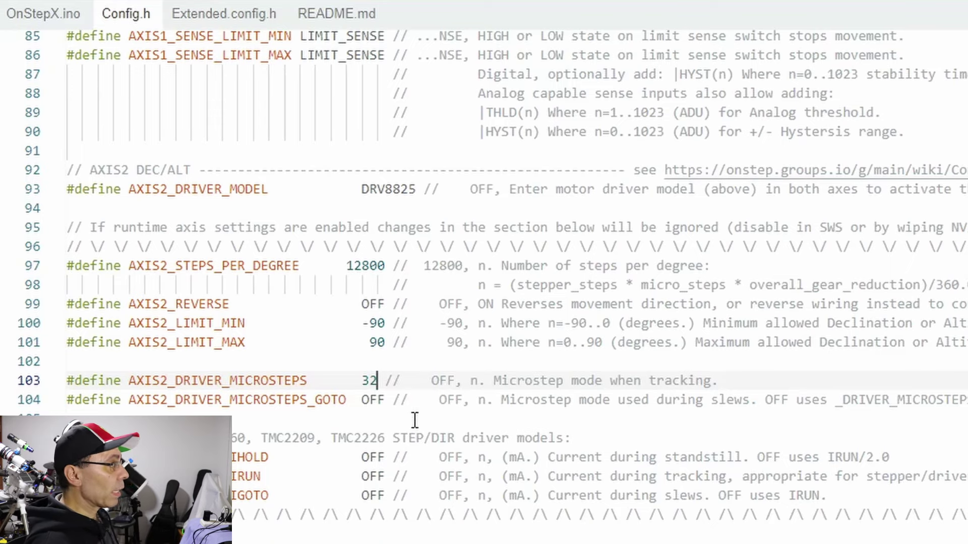
- Check the mount type and coordinate settings in the MOUNT section of Config.h and open Extended.config.h
{"action": "scroll", "coordinate": [415, 420], "scroll_direction": "down", "scroll_amount": 6}
{"action": "scroll", "coordinate": [414, 420], "scroll_direction": "down", "scroll_amount": 3}
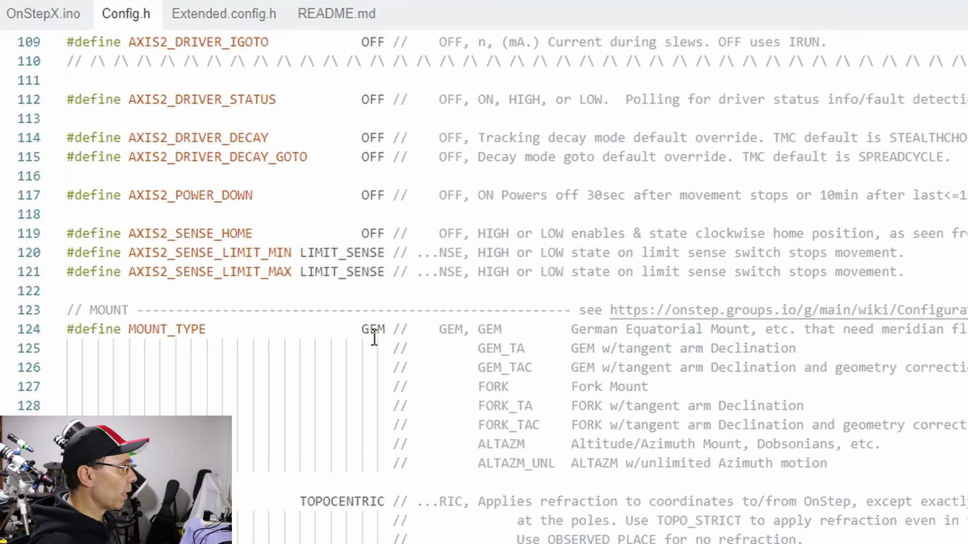
{"action": "scroll", "coordinate": [423, 382], "scroll_direction": "down", "scroll_amount": 4}
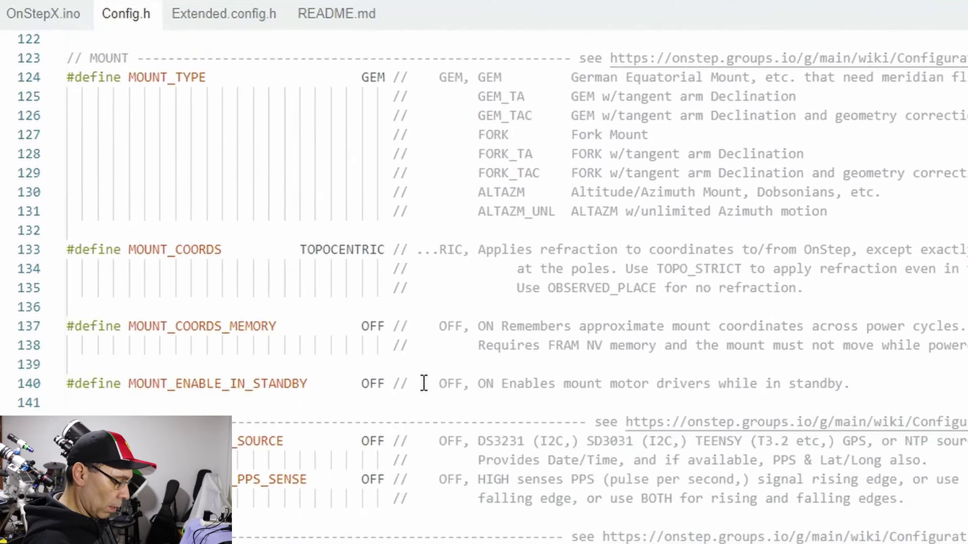
{"action": "key", "text": "ctrl+Home"}
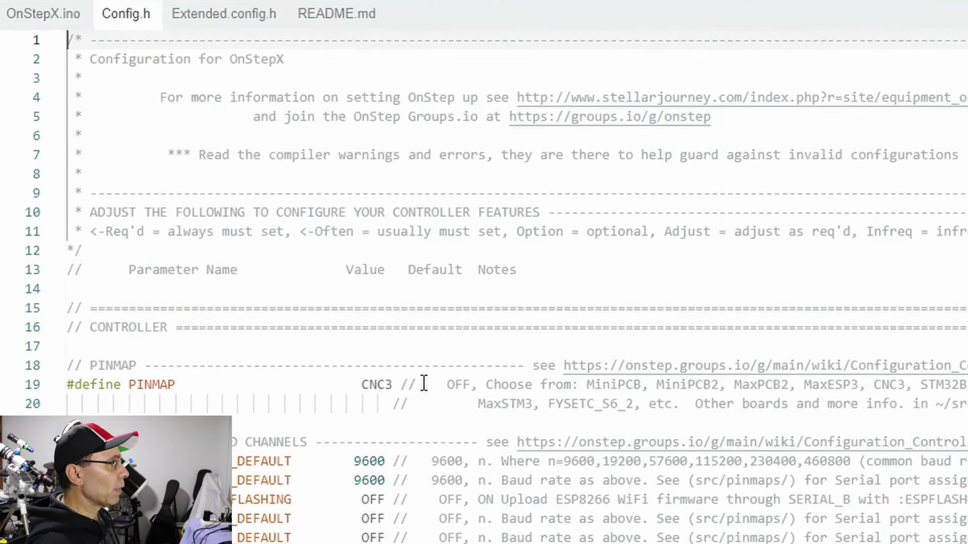
{"action": "left_click", "coordinate": [203, 19]}
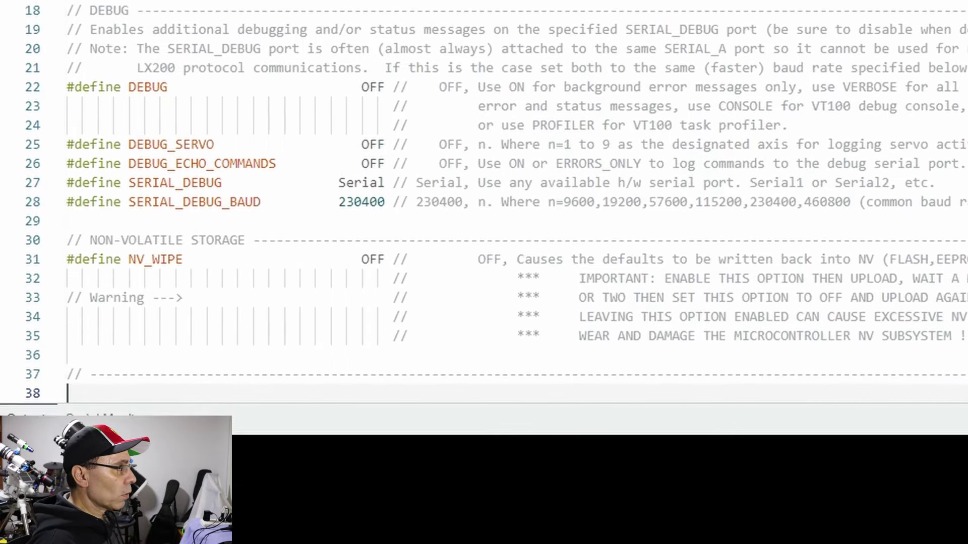
- Add the definition "#define SERIAL_RADIO BLUETOOTH" on a new line at the end of Extended.config.h
{"action": "left_click", "coordinate": [907, 245]}
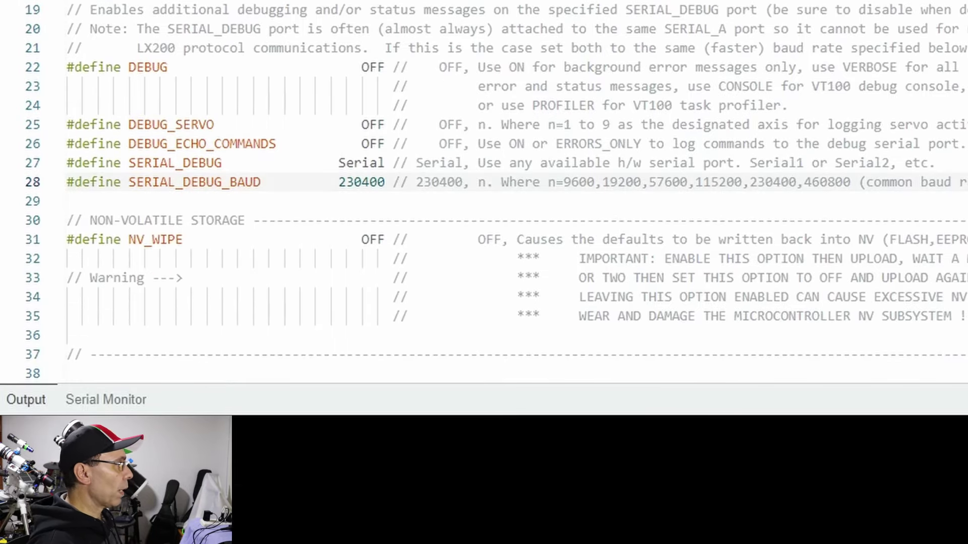
{"action": "key", "text": "Down"}
{"action": "key", "text": "Down"}
{"action": "key", "text": "Down"}
{"action": "key", "text": "Down"}
{"action": "key", "text": "Down"}
{"action": "key", "text": "Down"}
{"action": "key", "text": "Down"}
{"action": "key", "text": "Down"}
{"action": "key", "text": "Down"}
{"action": "key", "text": "Down"}
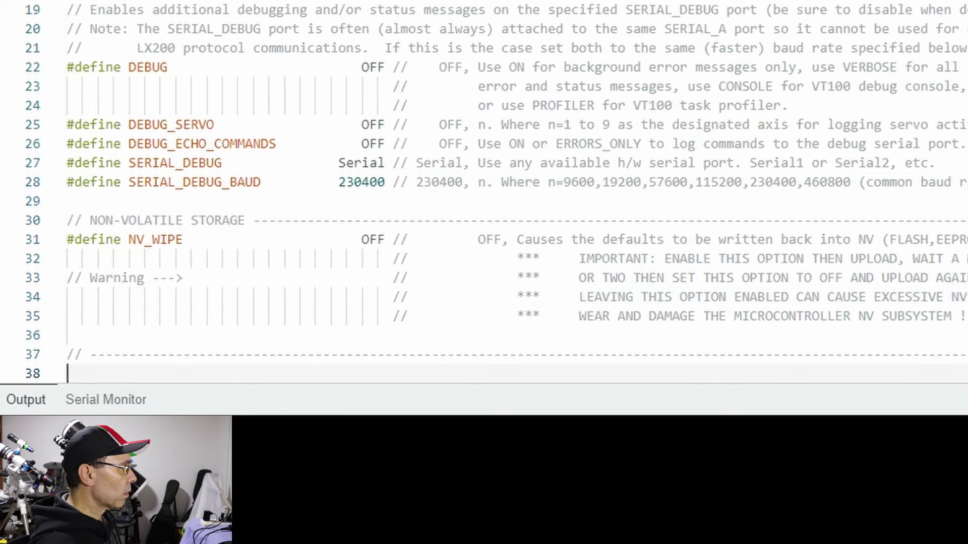
{"action": "key", "text": "Down"}
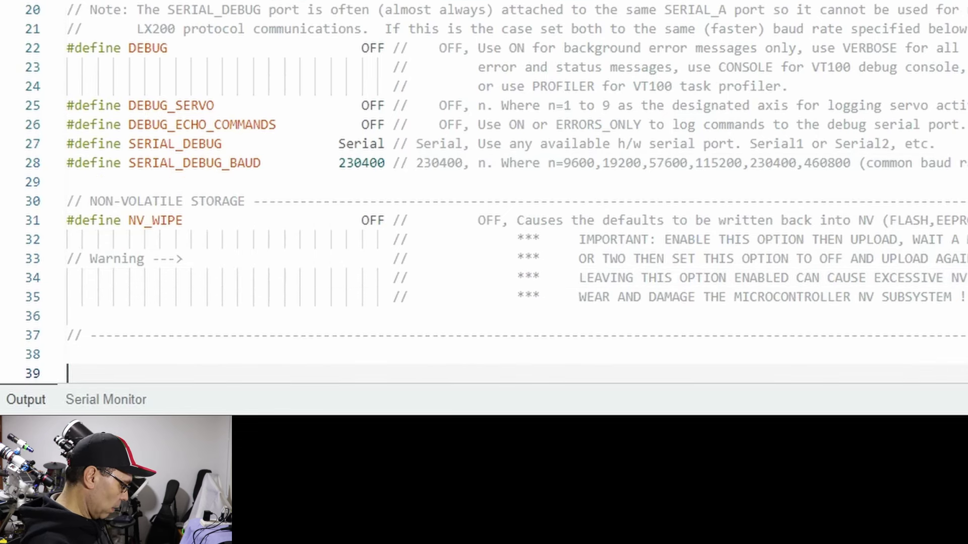
{"action": "type", "text": "#define"}
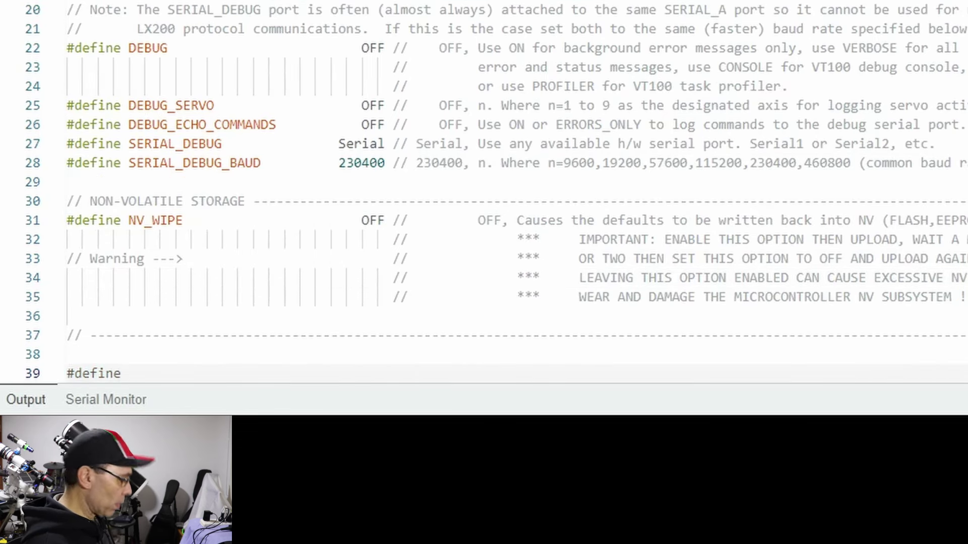
{"action": "type", "text": " SERIL"}
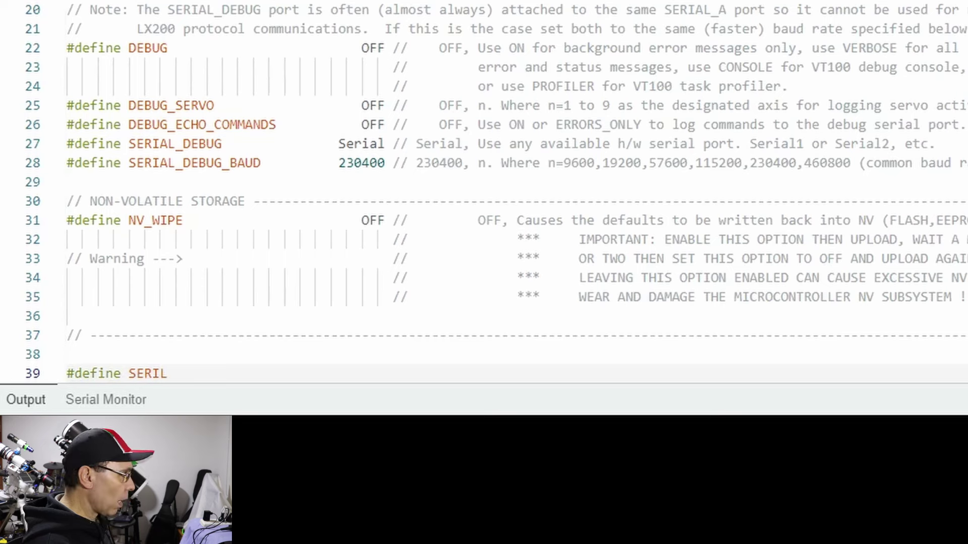
{"action": "key", "text": "BackSpace"}
{"action": "type", "text": "AL_RADIO"}
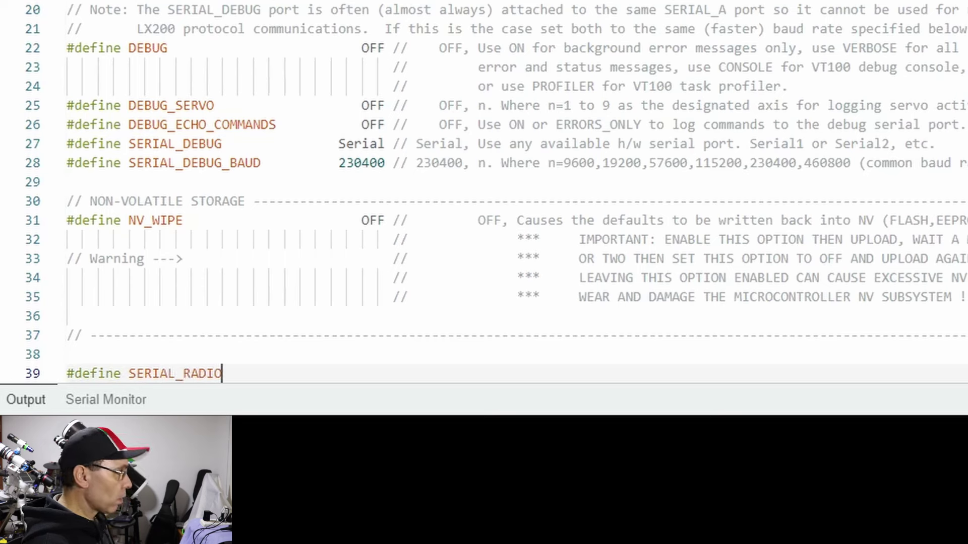
{"action": "type", "text": "    BLUE"}
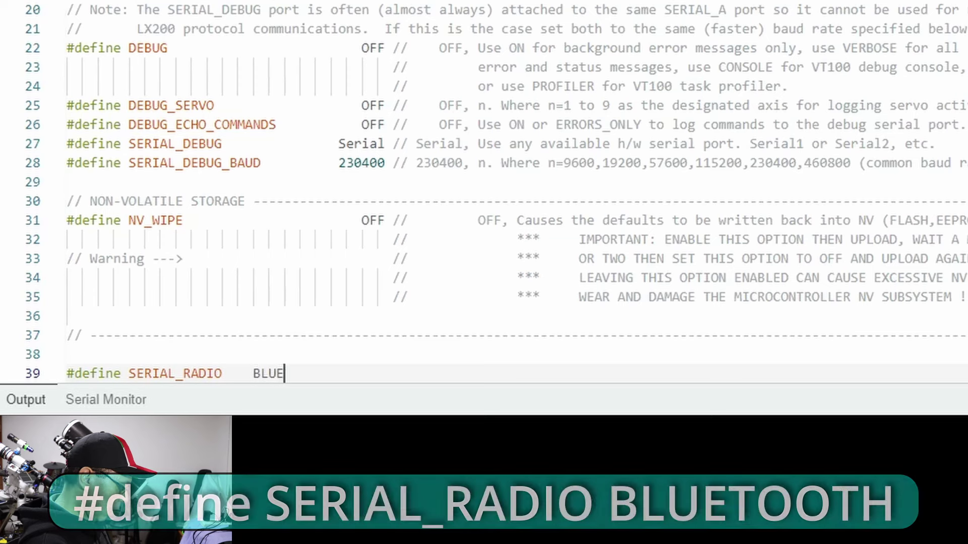
{"action": "type", "text": "TOOTH"}
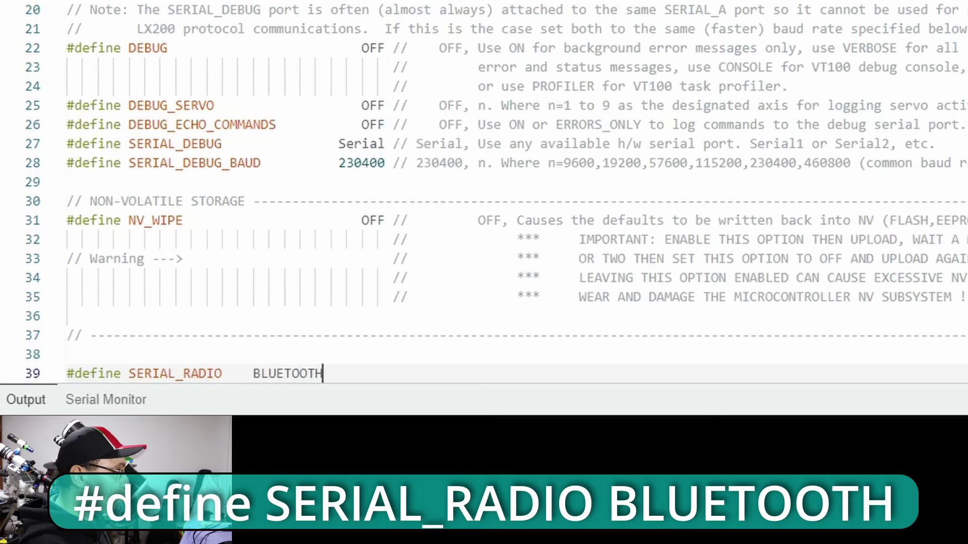
- Add the definition "#define SERIAL_BT_NAME "OnStepX"" on the line below the SERIAL_RADIO definition
{"action": "key", "text": "Return"}
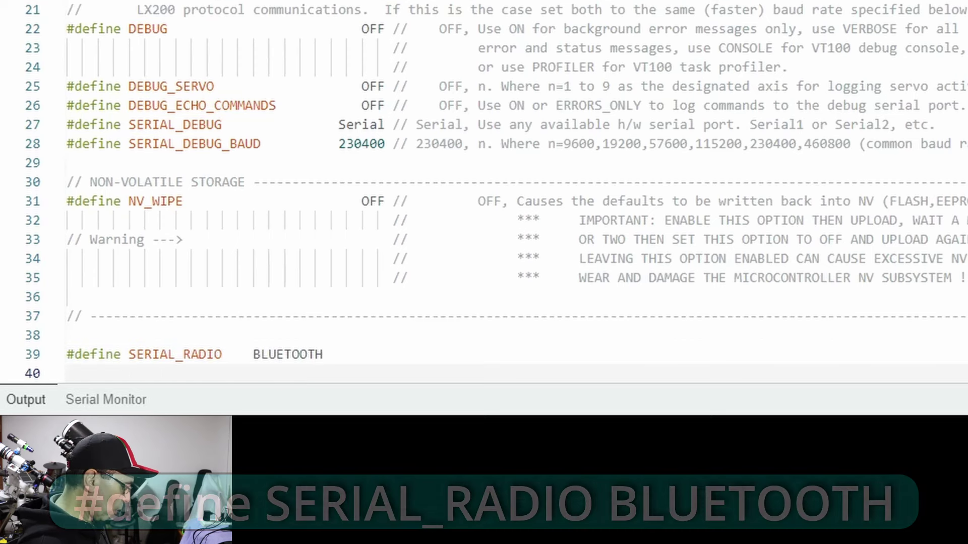
{"action": "type", "text": "#define "}
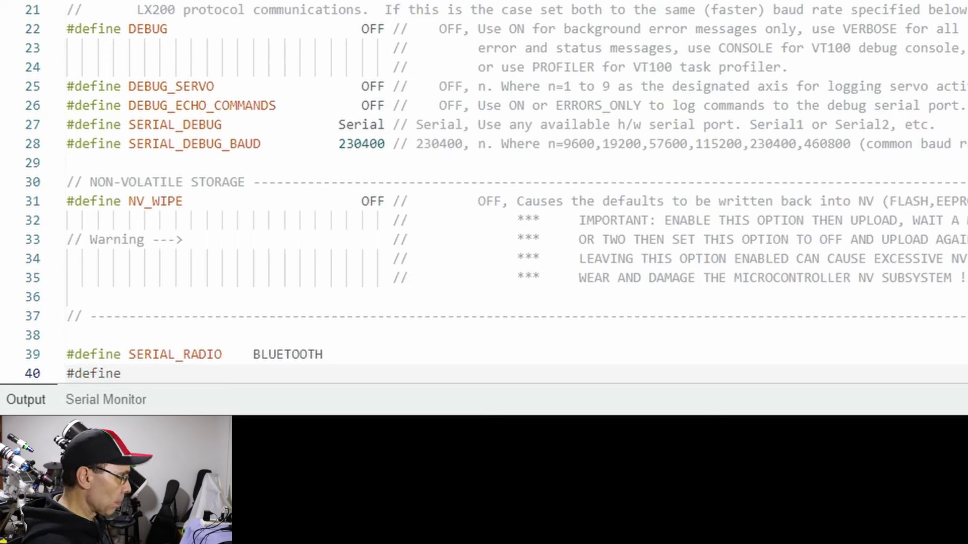
{"action": "type", "text": "SERIAL_"}
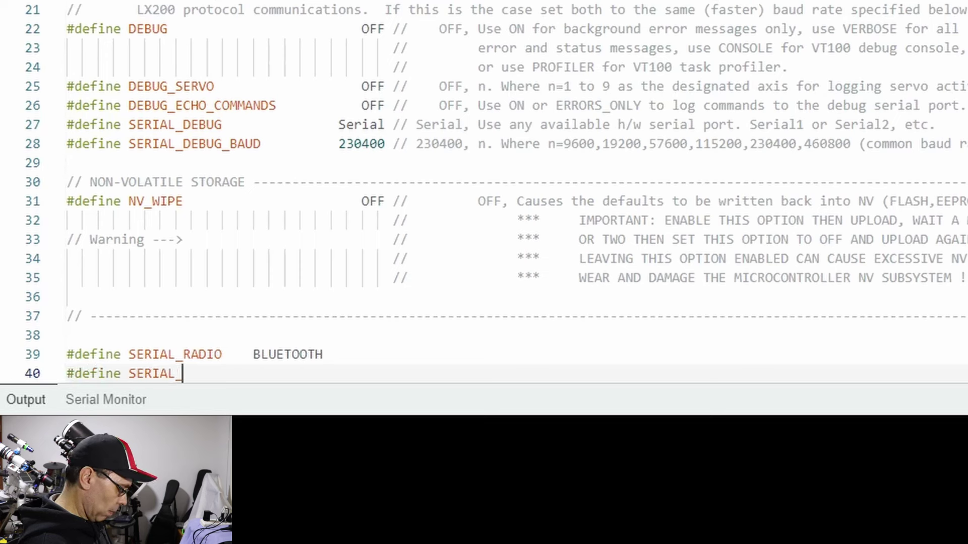
{"action": "type", "text": "BT_NAME  "}
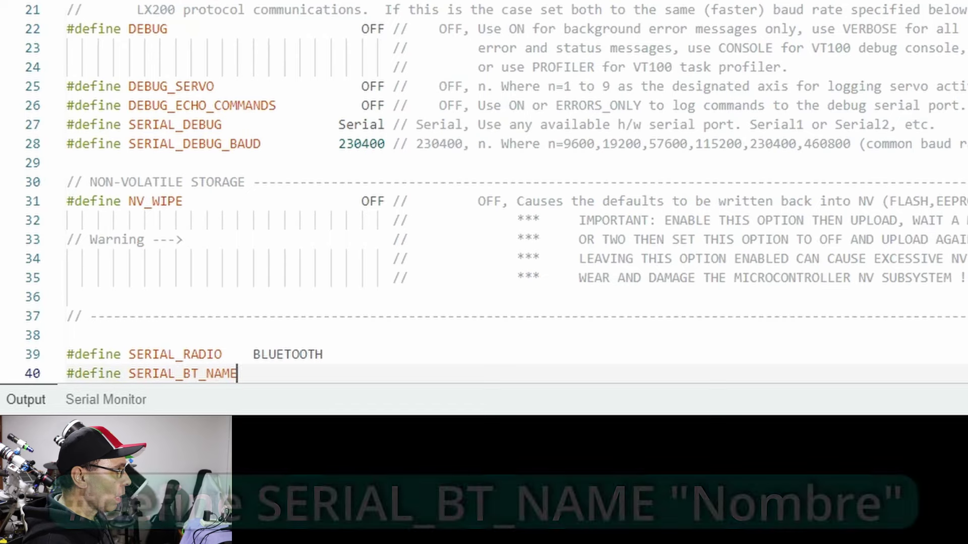
{"action": "type", "text": "  \"\""}
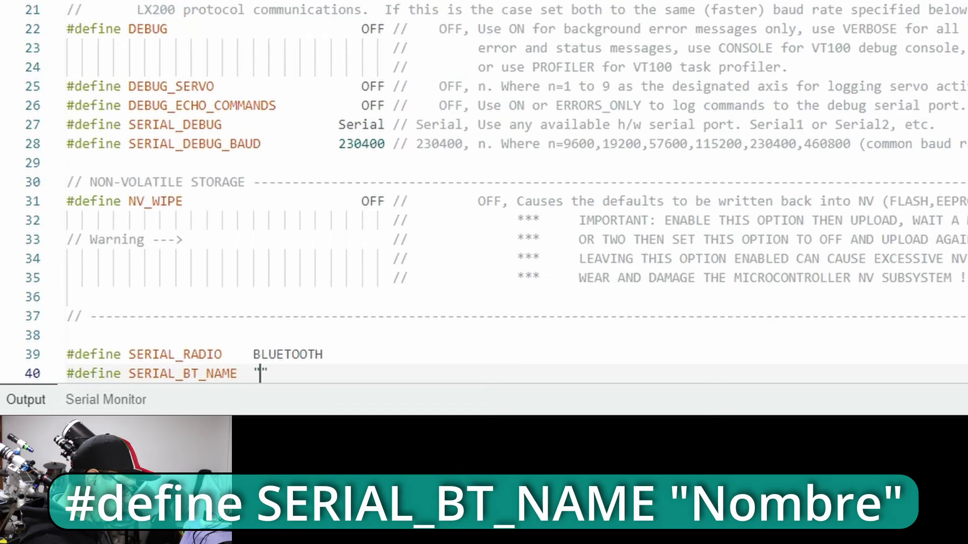
{"action": "type", "text": "OnSte"}
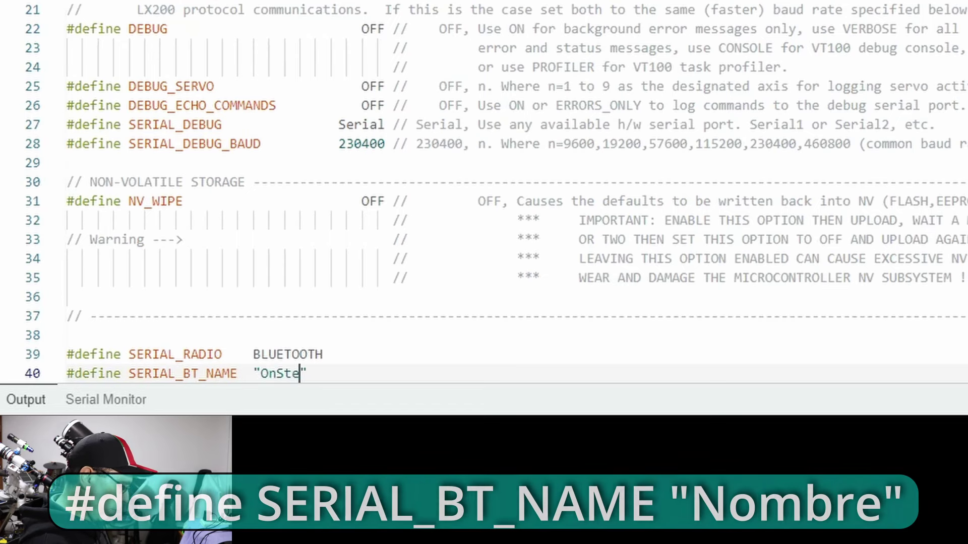
{"action": "type", "text": "pX"}
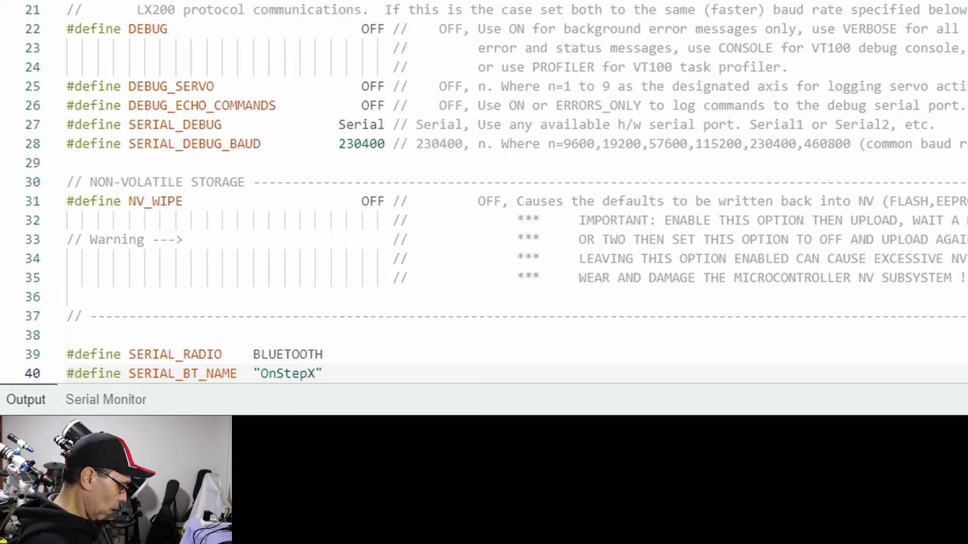
- Change the SERIAL_BT_NAME value to "OnStepXEQ5", add a blank line below it, and check Config.h before returning to Extended.config.h
{"action": "type", "text": "EQ5"}
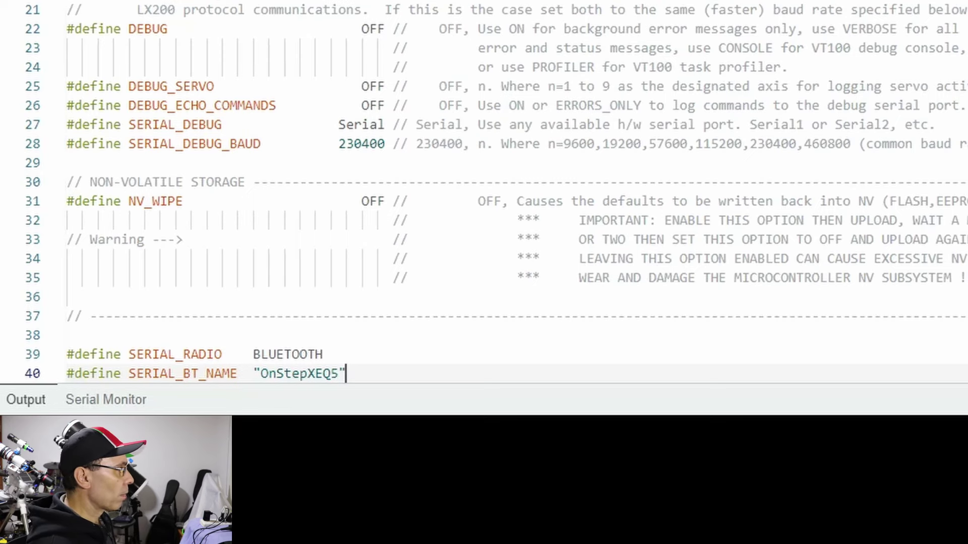
{"action": "key", "text": "Return"}
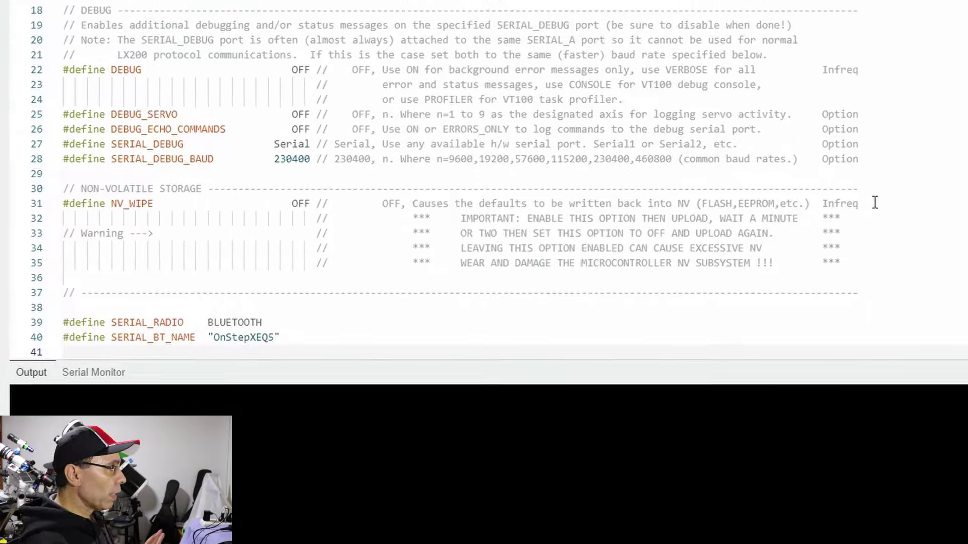
{"action": "left_click", "coordinate": [93, 11]}
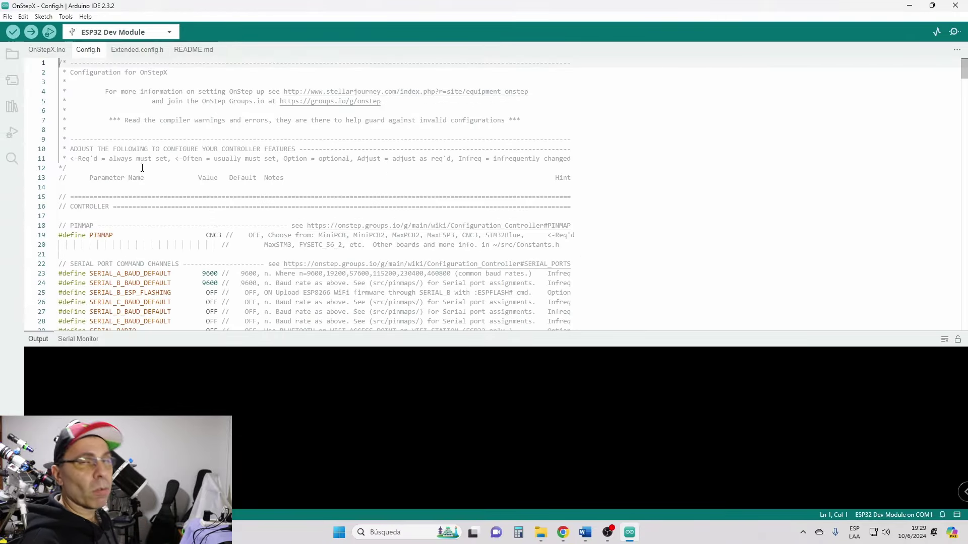
{"action": "left_click", "coordinate": [139, 50]}
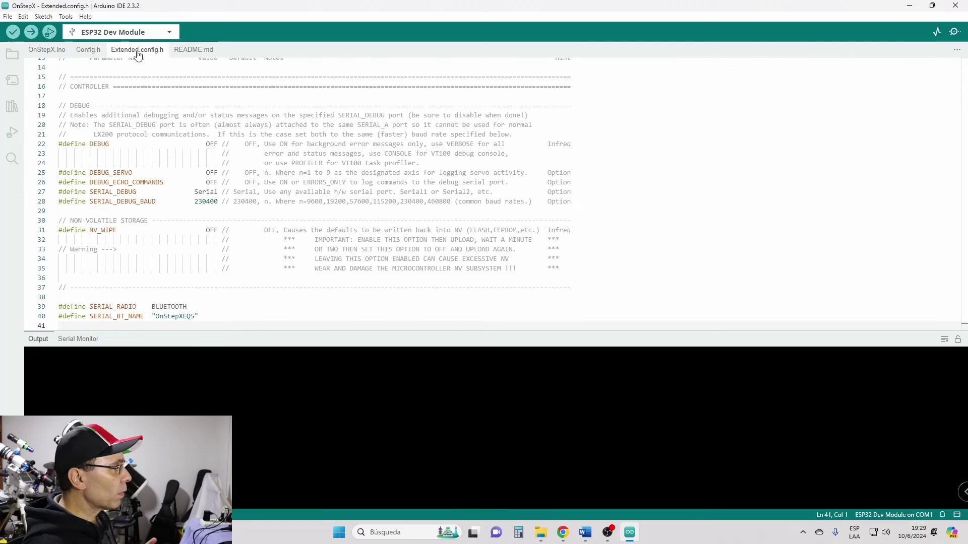
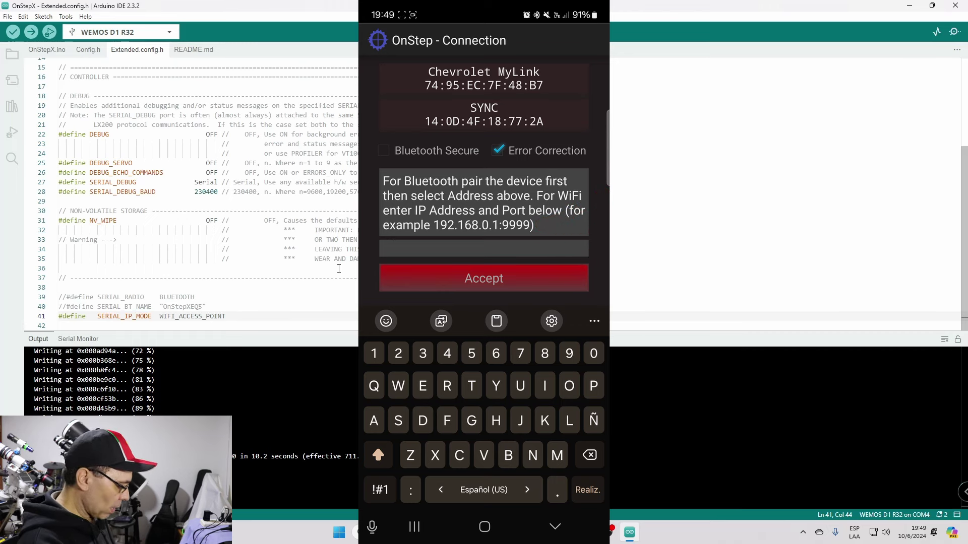
- Enter 192.168.0.1:9999 as the WiFi IP address and port in the OnStep connection settings
{"action": "type", "text": "19"}
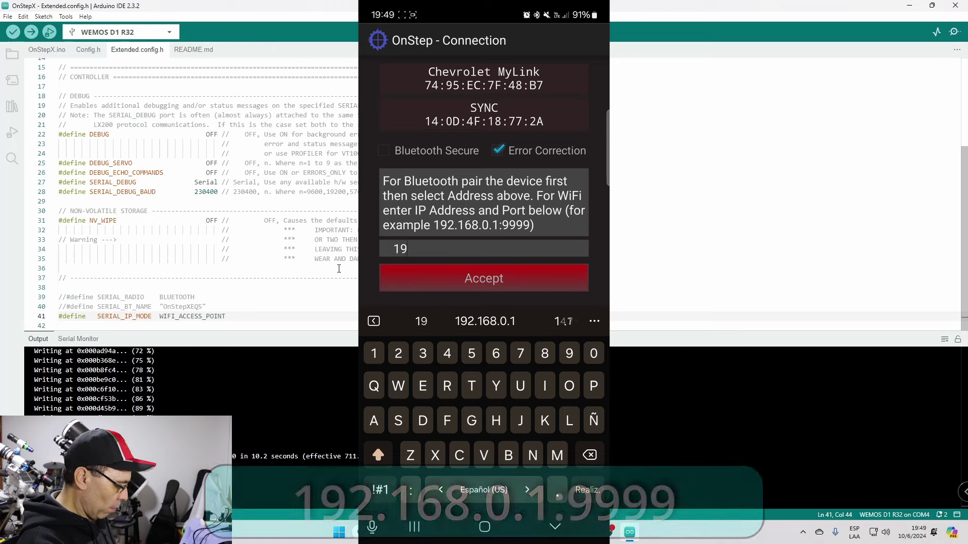
{"action": "type", "text": "2.168"}
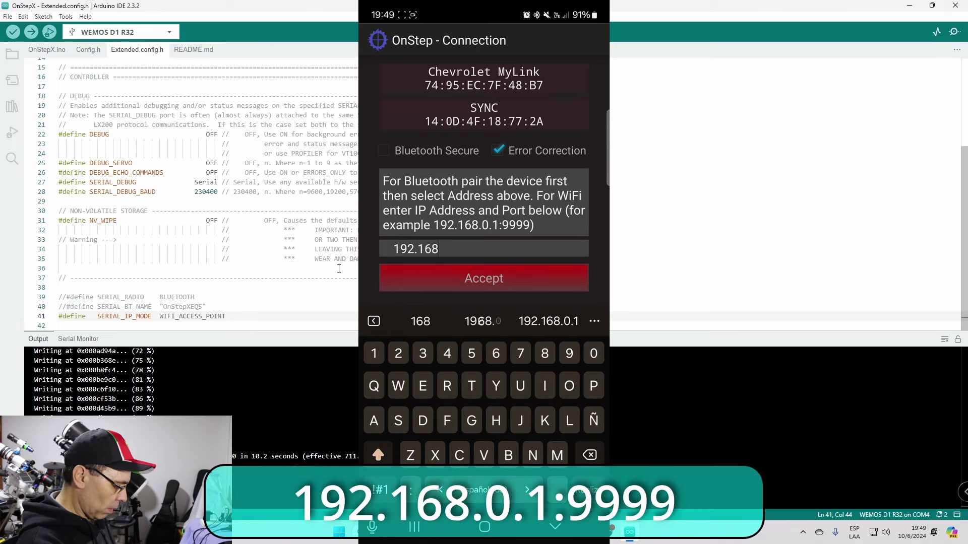
{"action": "type", "text": ".0.1:"}
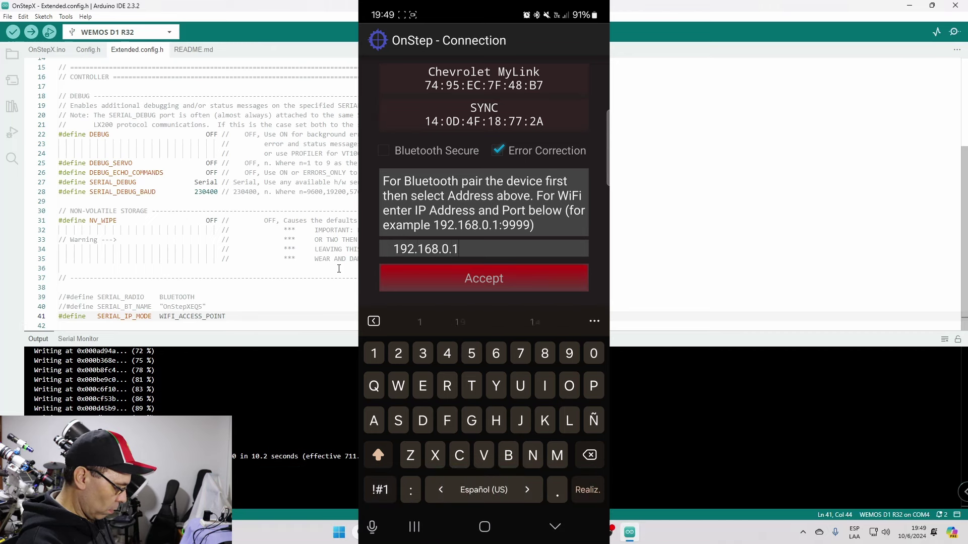
{"action": "type", "text": "9999"}
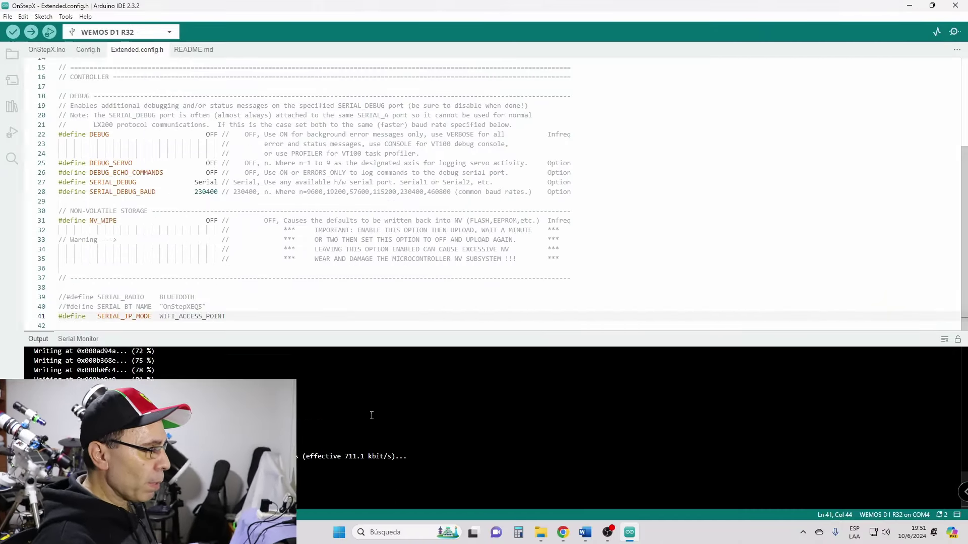
- Switch to Chrome and examine the OnStepX-Plugins repository's ZIP download option and the README's Website plugin instructions
{"action": "mouse_move", "coordinate": [563, 533]}
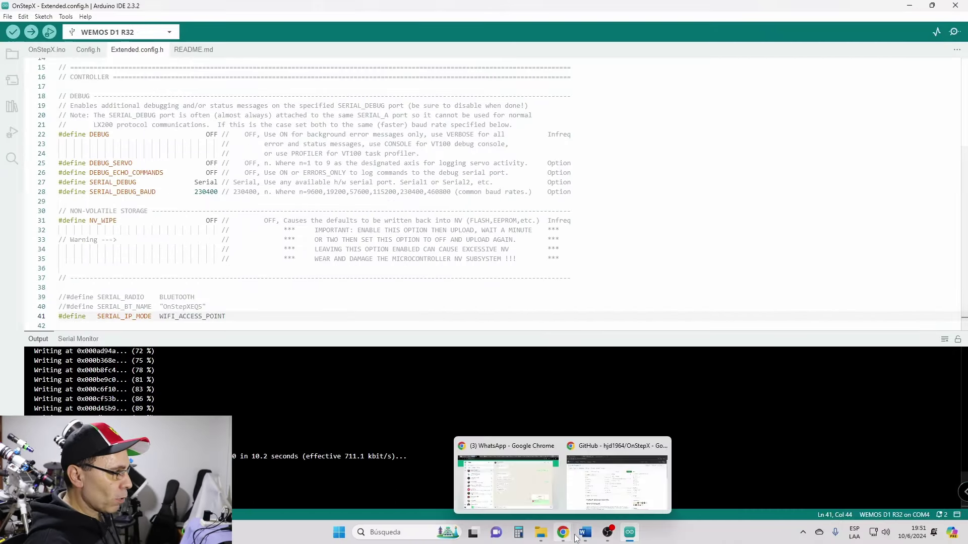
{"action": "left_click", "coordinate": [603, 487]}
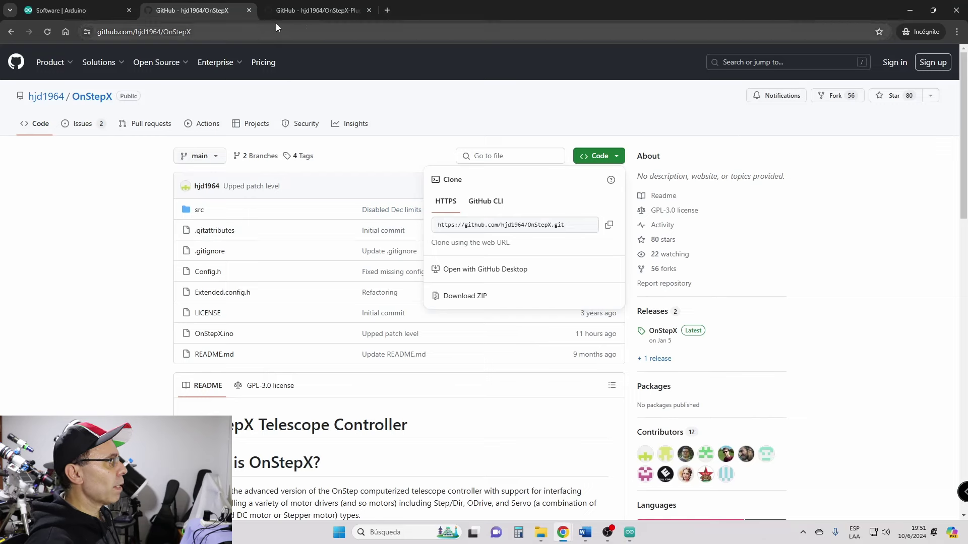
{"action": "left_click", "coordinate": [294, 10]}
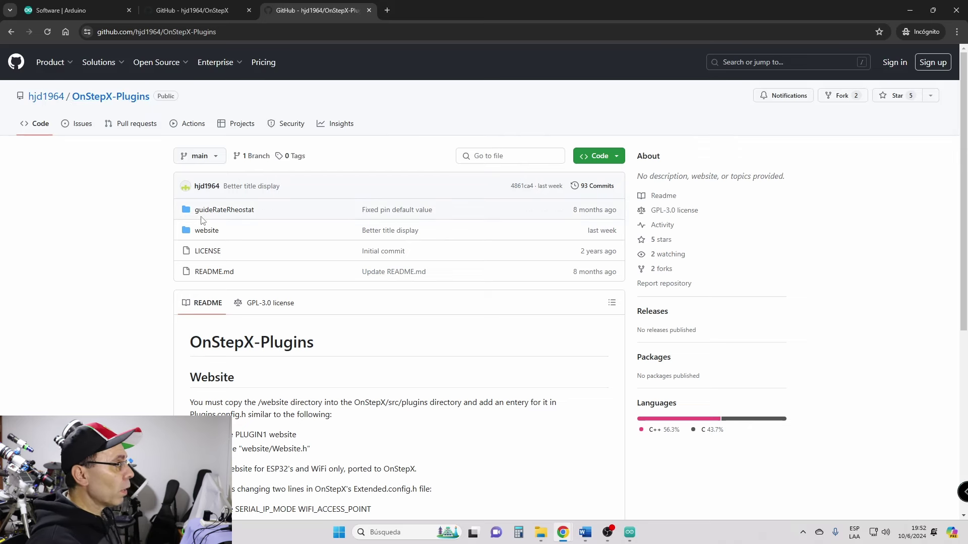
{"action": "left_click", "coordinate": [617, 158]}
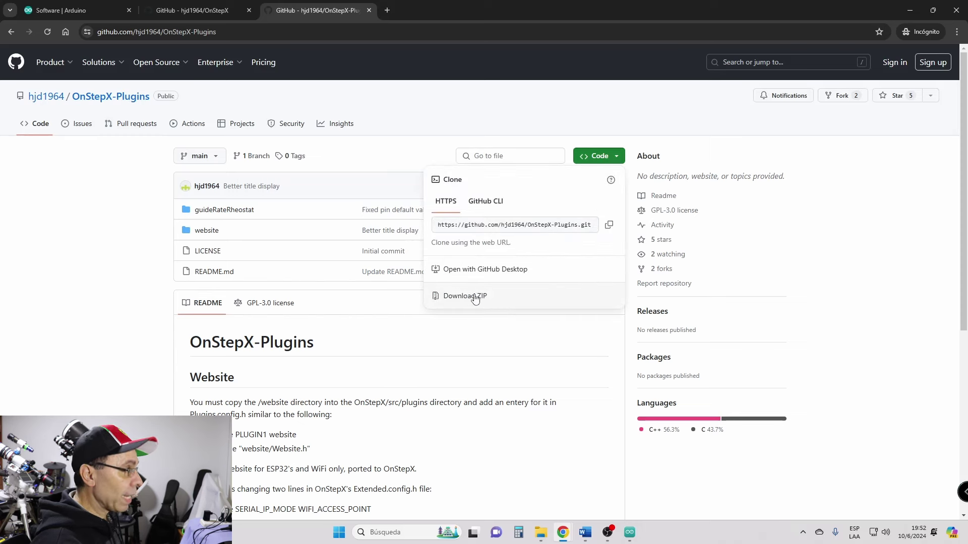
{"action": "left_click", "coordinate": [126, 249]}
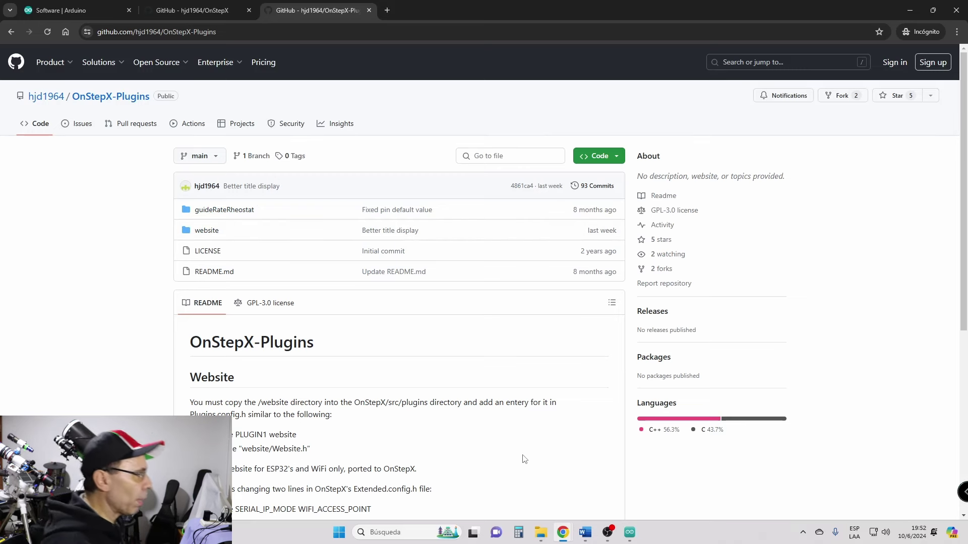
{"action": "scroll", "coordinate": [261, 323], "scroll_direction": "down", "scroll_amount": 3}
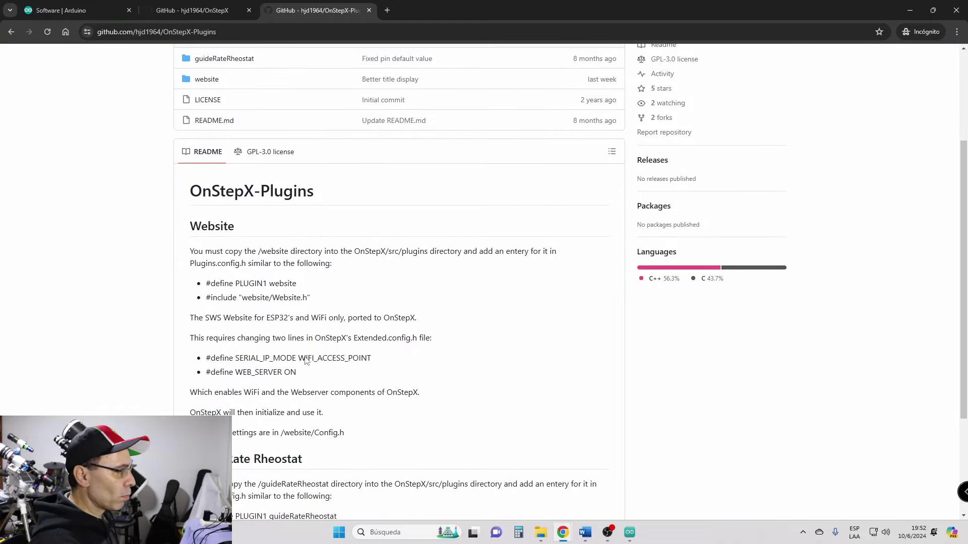
- Switch to File Explorer and copy the website folder from the OnStepX-Plugins-main archive in the Arduino folder
{"action": "mouse_move", "coordinate": [635, 535]}
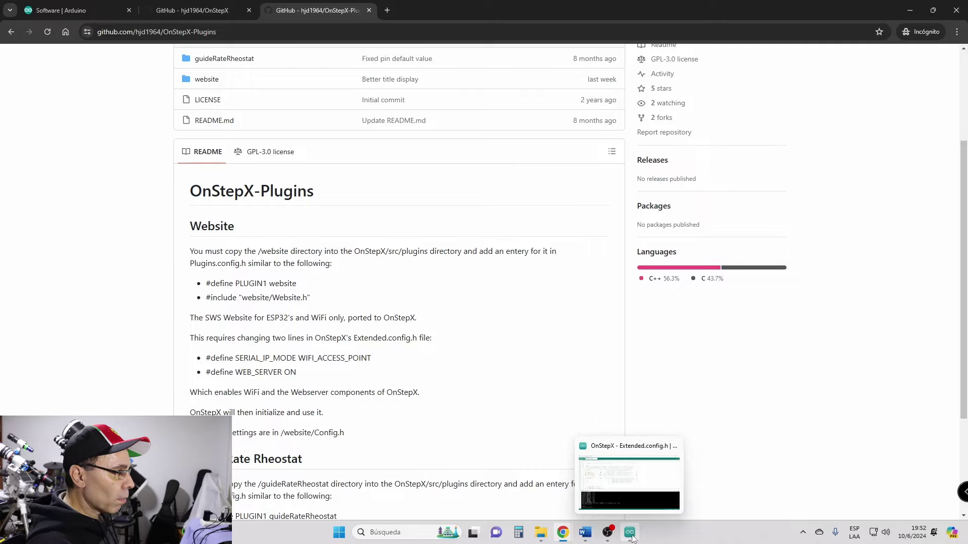
{"action": "mouse_move", "coordinate": [540, 539]}
{"action": "left_click", "coordinate": [518, 460]}
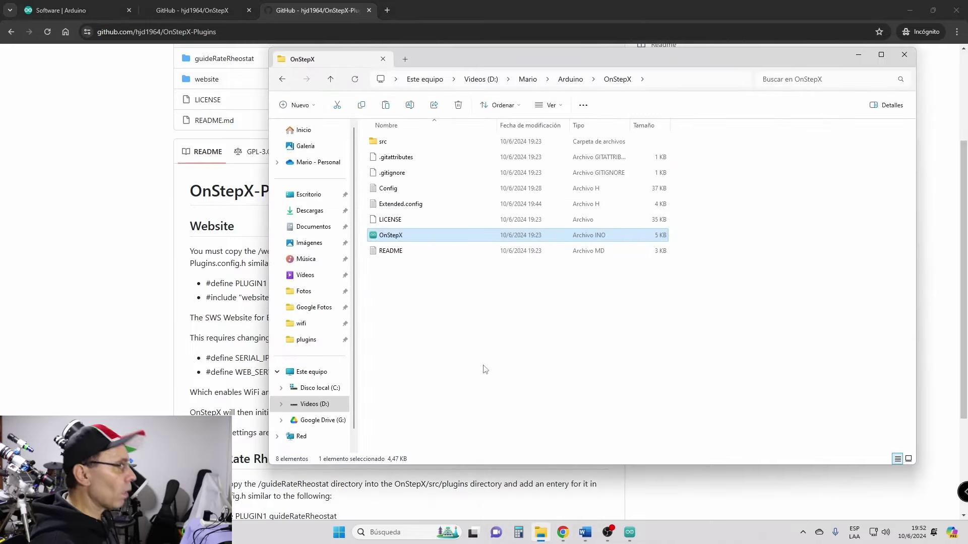
{"action": "left_click", "coordinate": [570, 80]}
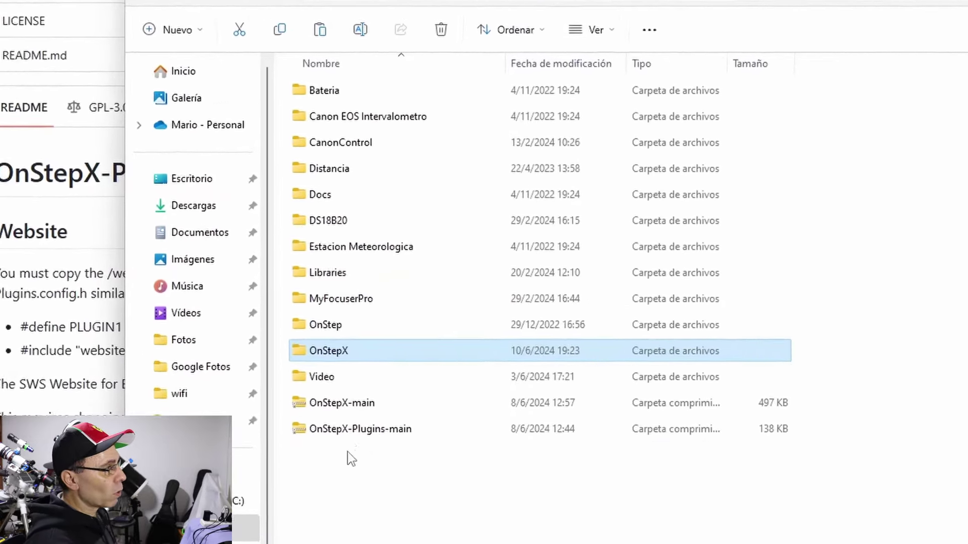
{"action": "left_click", "coordinate": [402, 344]}
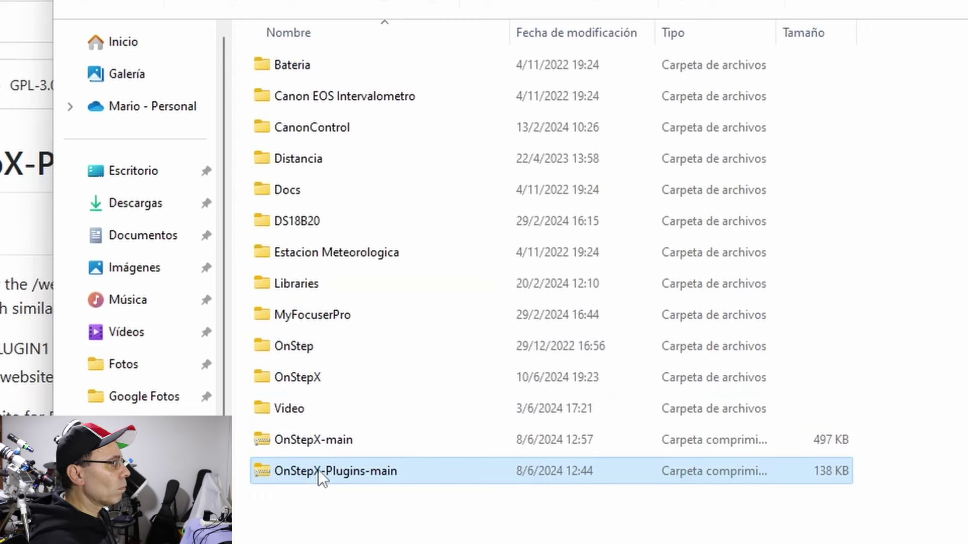
{"action": "double_click", "coordinate": [318, 470]}
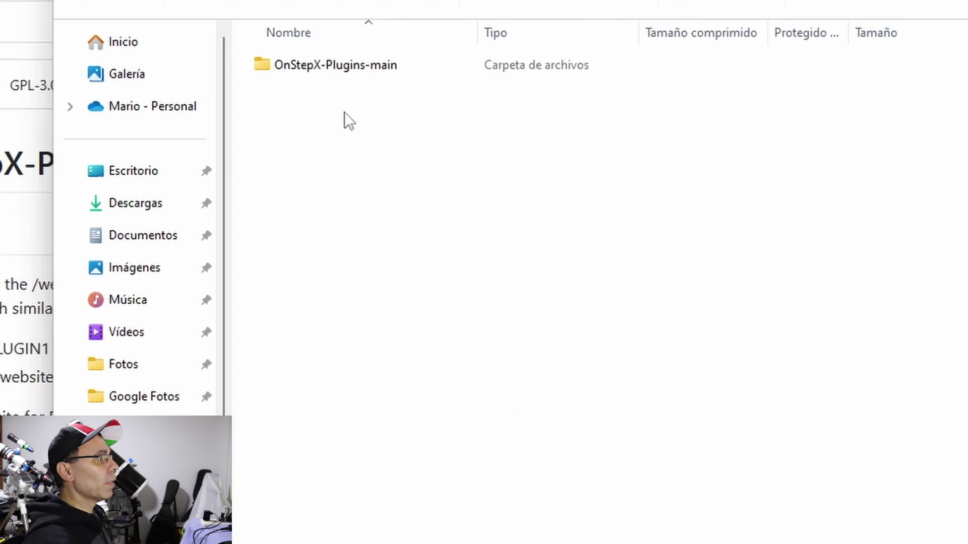
{"action": "double_click", "coordinate": [337, 64]}
{"action": "left_click", "coordinate": [313, 94]}
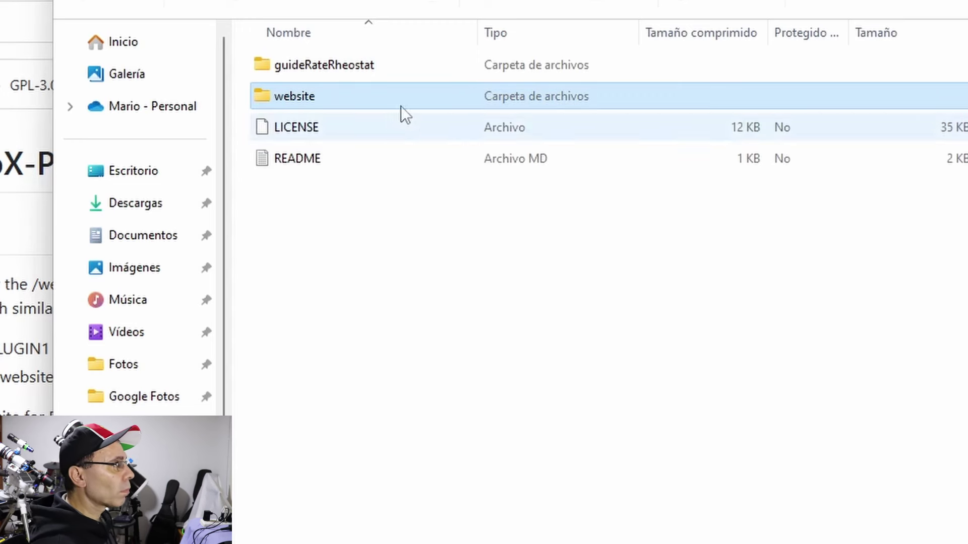
- Paste the copied website folder into the OnStepX\src\plugins folder
{"action": "key", "text": "alt+Left"}
{"action": "key", "text": "alt+Left"}
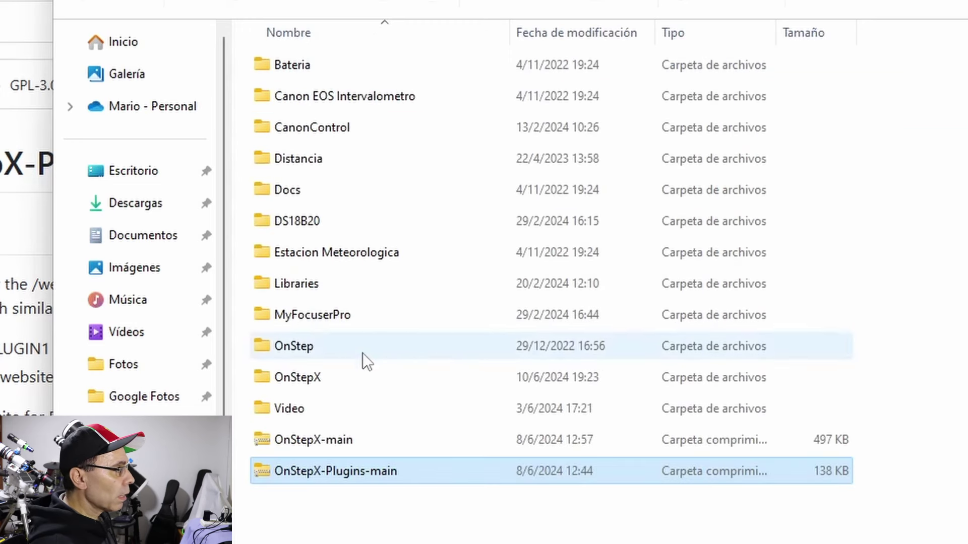
{"action": "double_click", "coordinate": [309, 378]}
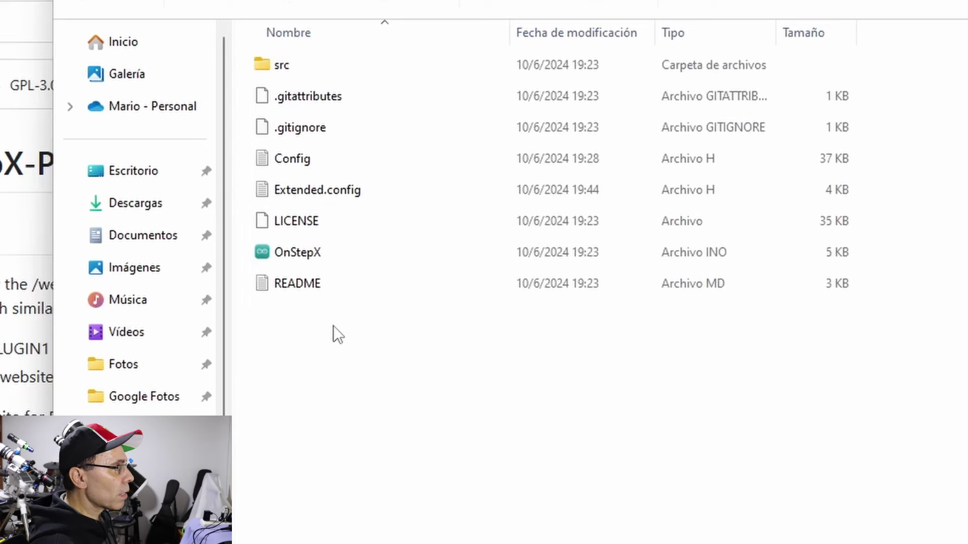
{"action": "double_click", "coordinate": [310, 65]}
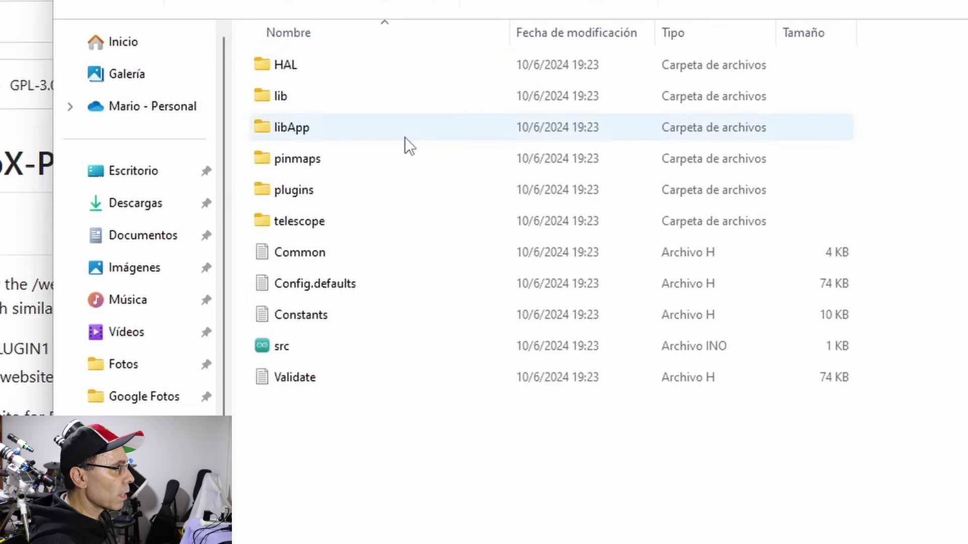
{"action": "double_click", "coordinate": [334, 197]}
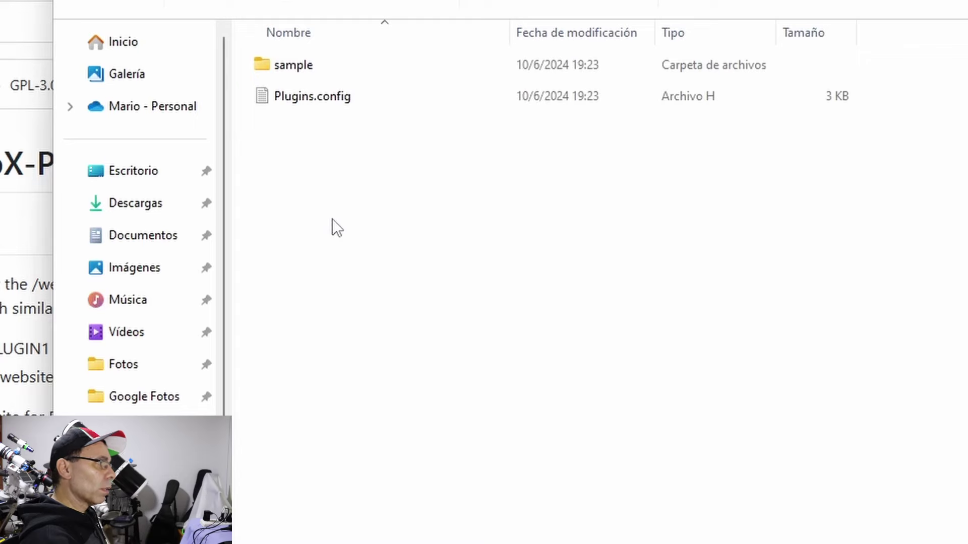
{"action": "key", "text": "ctrl+v"}
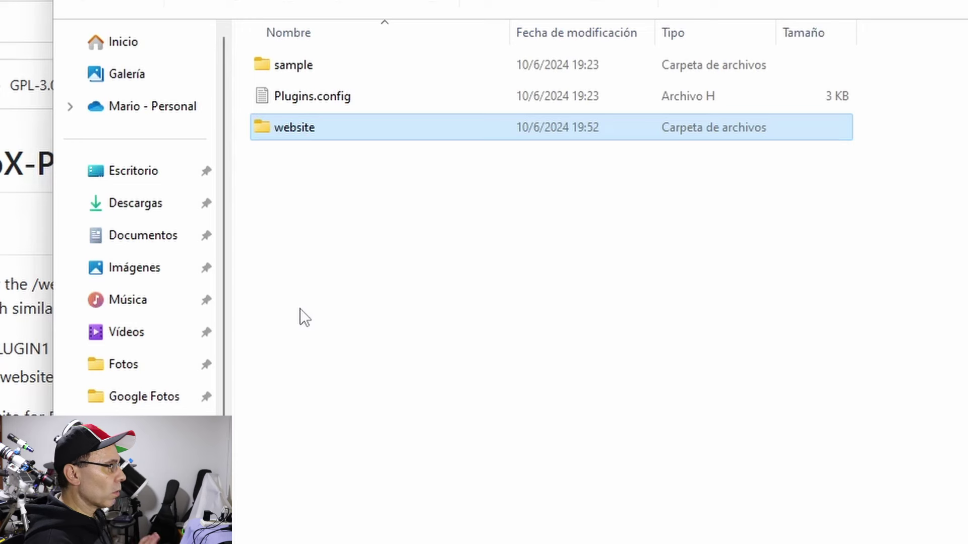
- Open Plugins.config.h from the plugins folder and delete the default PLUGIN1 define line and its commented include line
{"action": "left_click", "coordinate": [296, 99]}
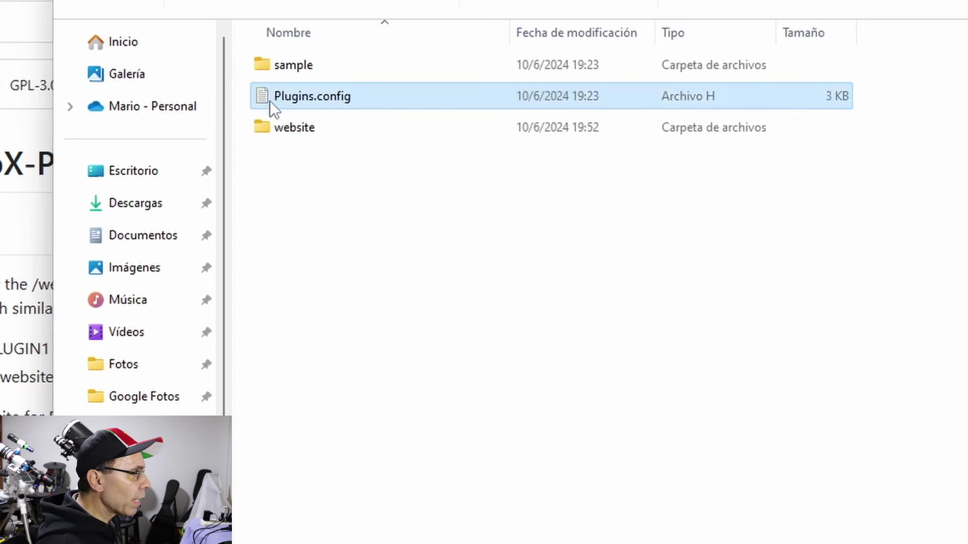
{"action": "double_click", "coordinate": [300, 97]}
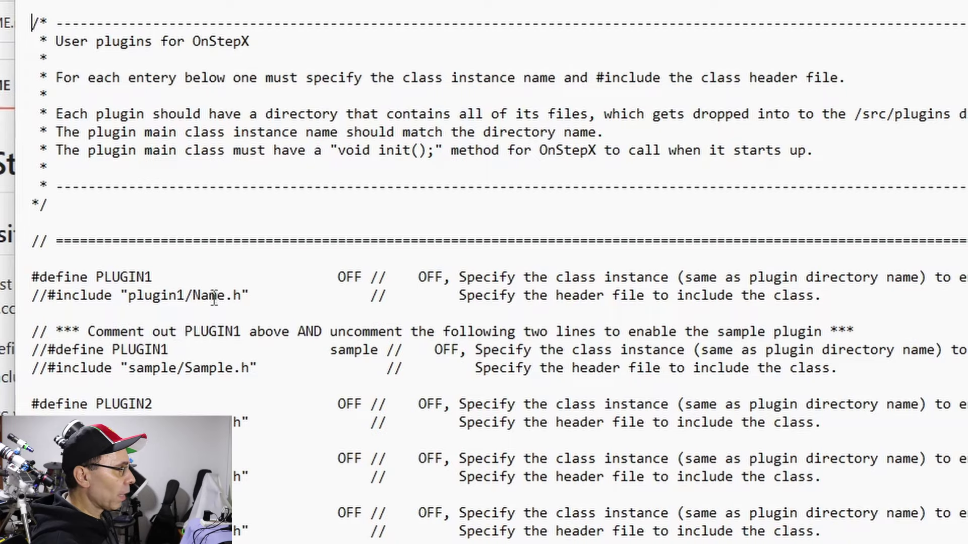
{"action": "left_click_drag", "start_coordinate": [25, 281], "coordinate": [29, 293]}
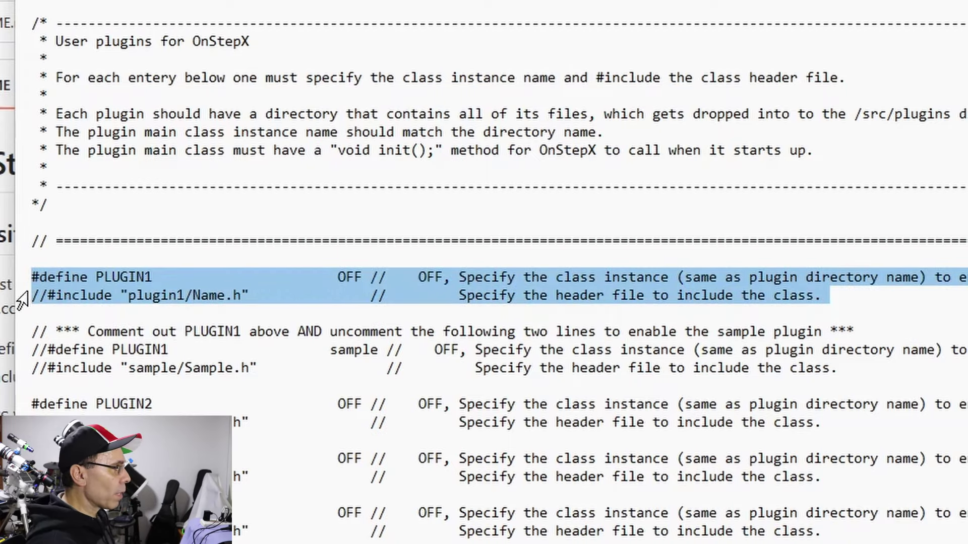
{"action": "key", "text": "Delete"}
- Switch to the OnStepX-Plugins README in Chrome and copy the lines #define PLUGIN1 website and #include "website/Website.h"
{"action": "key", "text": "alt+Tab"}
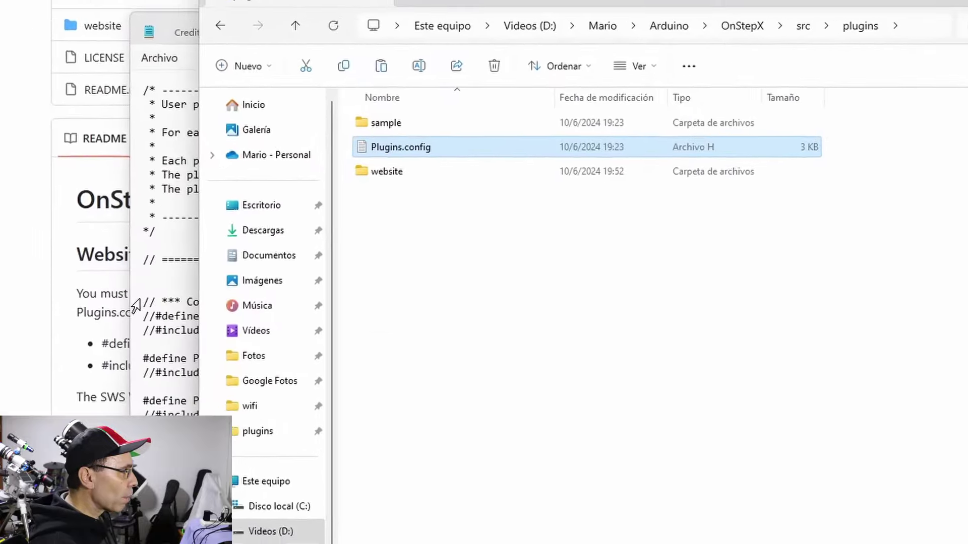
{"action": "key", "text": "alt+Tab"}
{"action": "key", "text": "alt+Tab"}
{"action": "key", "text": "alt+Tab"}
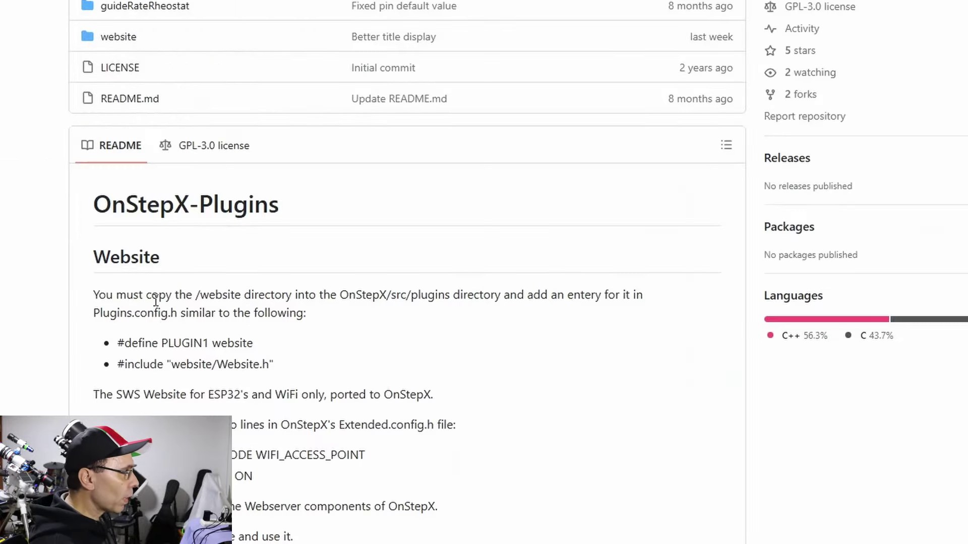
{"action": "left_click_drag", "start_coordinate": [118, 343], "coordinate": [283, 366]}
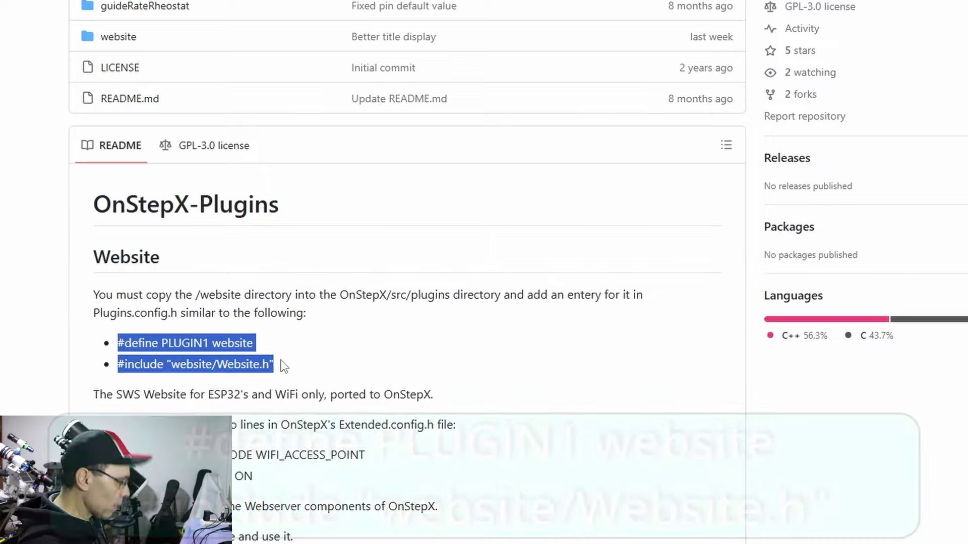
{"action": "key", "text": "ctrl+c"}
- Return to Plugins.config.h in Notepad, paste the two website plugin lines in place of the deleted PLUGIN1 entry, and save the file
{"action": "key", "text": "alt+Tab"}
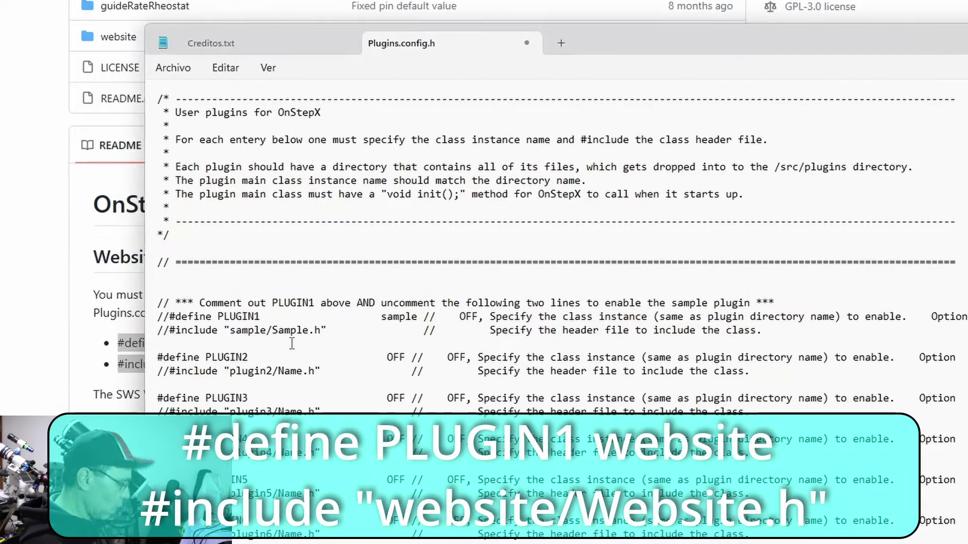
{"action": "key", "text": "ctrl+v"}
{"action": "key", "text": "Return"}
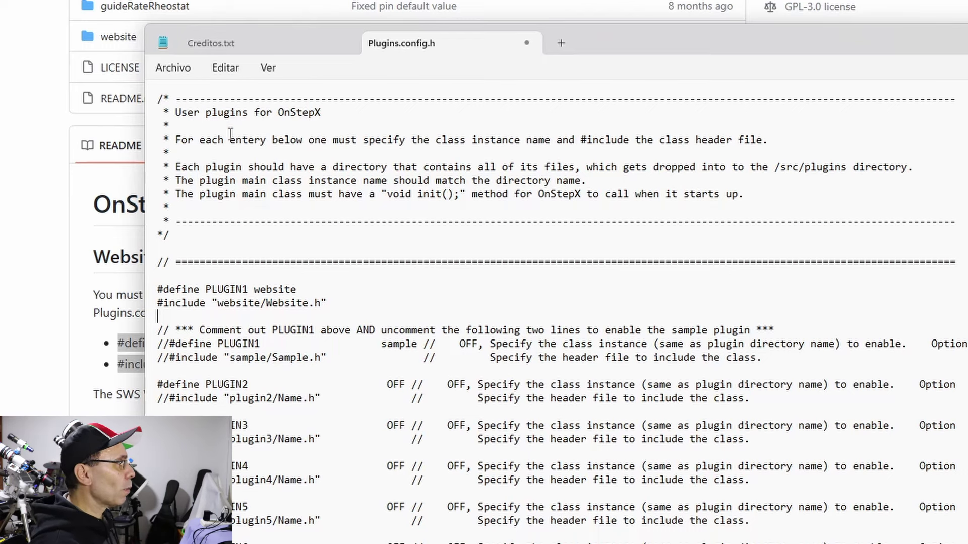
{"action": "left_click", "coordinate": [172, 68]}
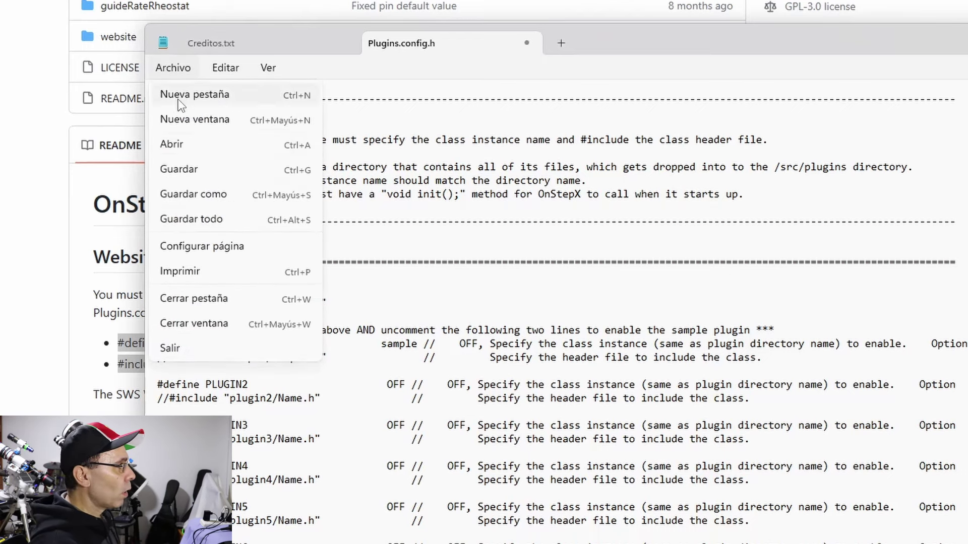
{"action": "left_click", "coordinate": [182, 168]}
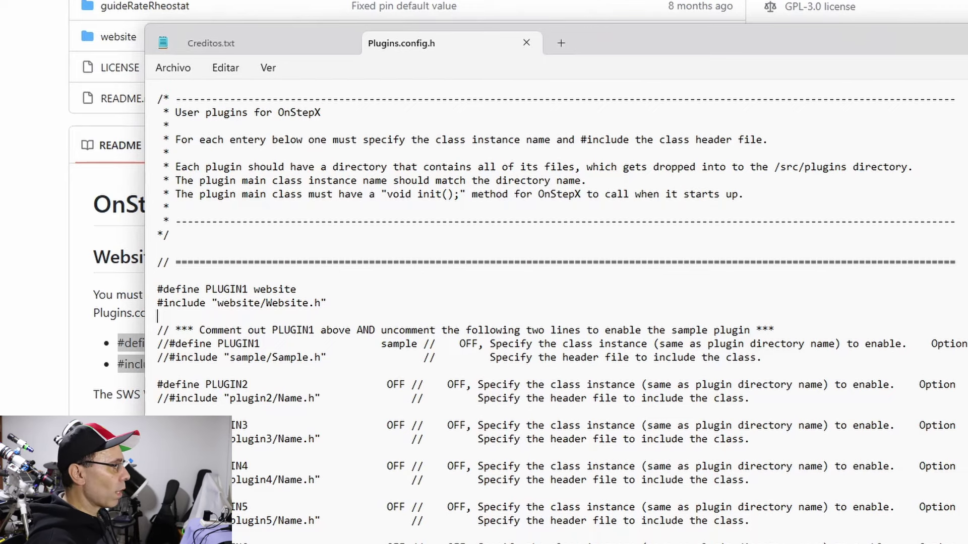
- Compare the SERIAL_IP_MODE WIFI_ACCESS_POINT line in the Chrome README with Extended.config.h in Arduino IDE
{"action": "key", "text": "alt+Tab"}
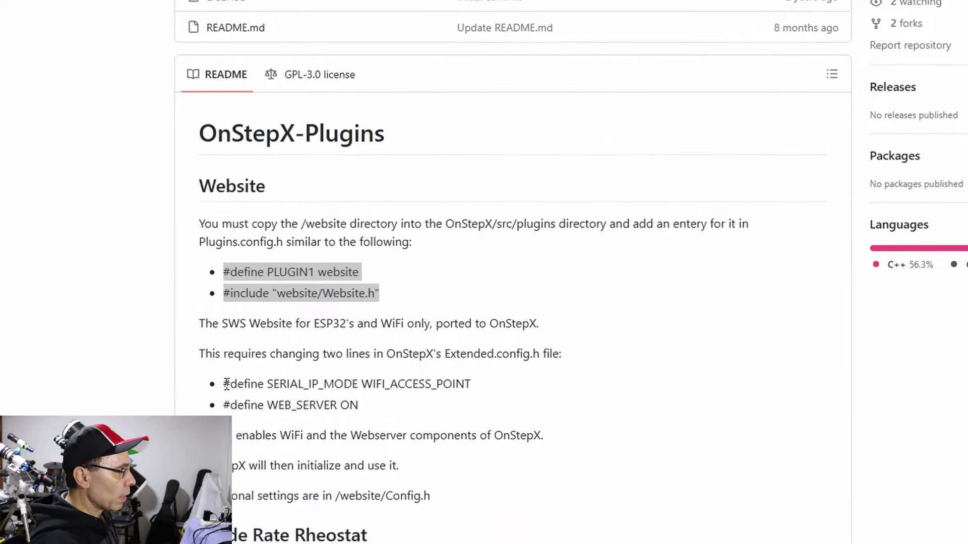
{"action": "left_click_drag", "start_coordinate": [265, 384], "coordinate": [450, 376]}
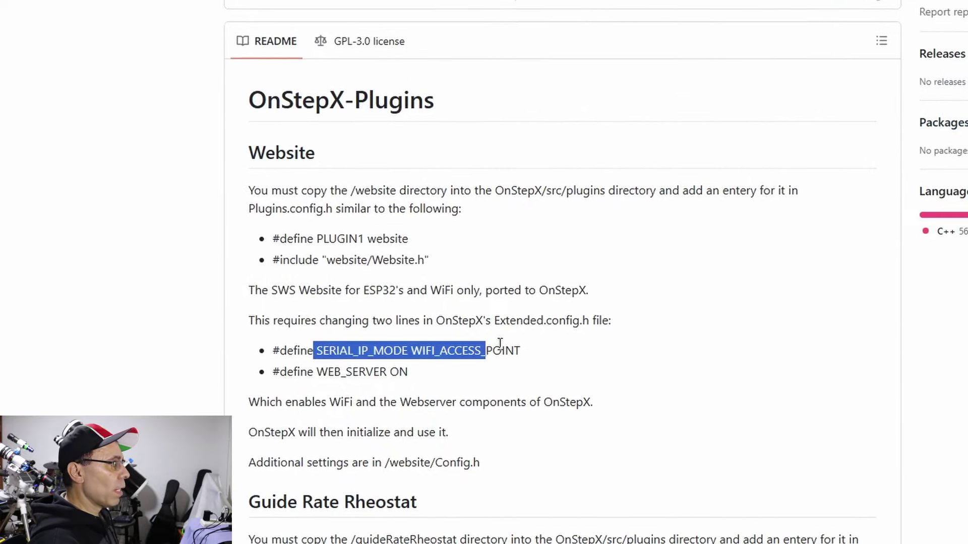
{"action": "left_click_drag", "start_coordinate": [500, 345], "coordinate": [540, 348]}
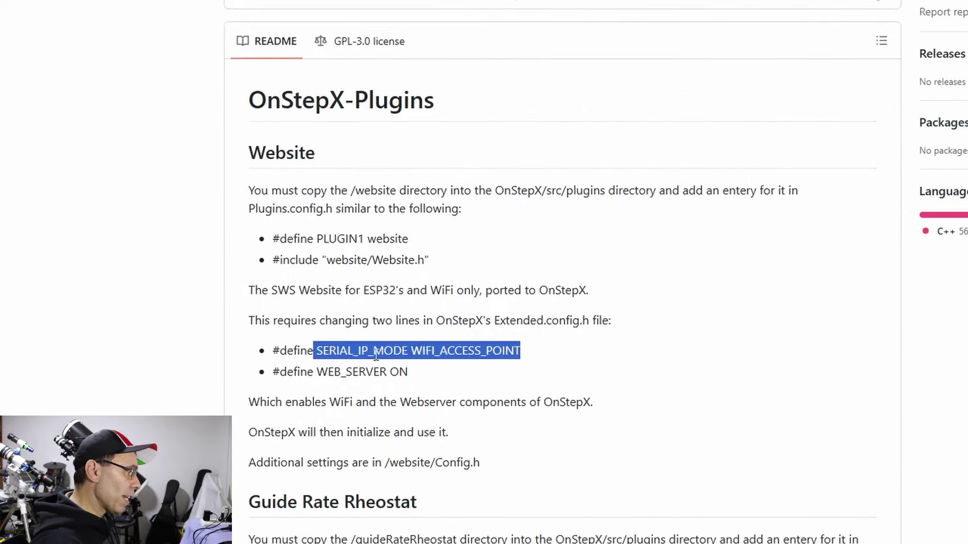
{"action": "key", "text": "alt+Tab"}
{"action": "key", "text": "Tab"}
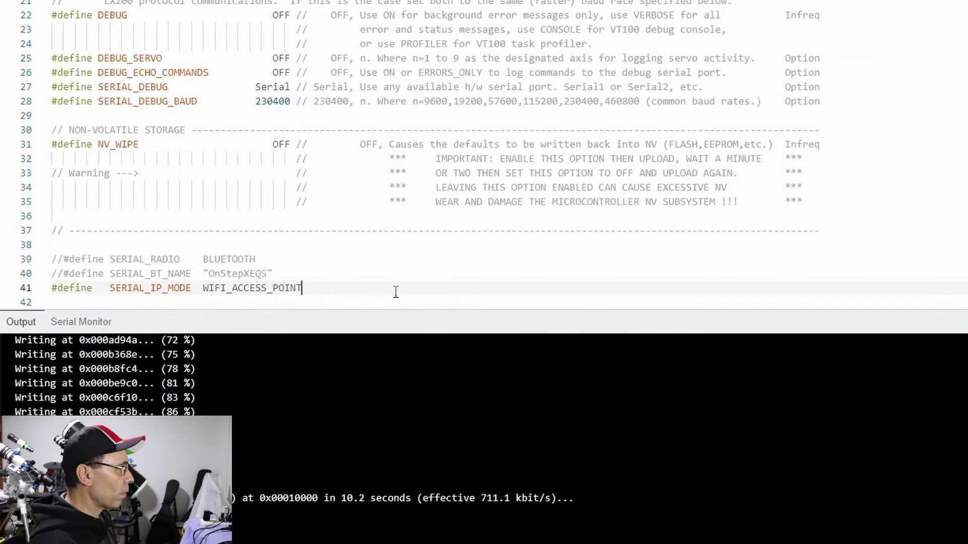
- Copy #define WEB_SERVER ON from the README in Chrome and paste it below the SERIAL_IP_MODE line of Extended.config.h in Arduino IDE
{"action": "key", "text": "alt+Tab"}
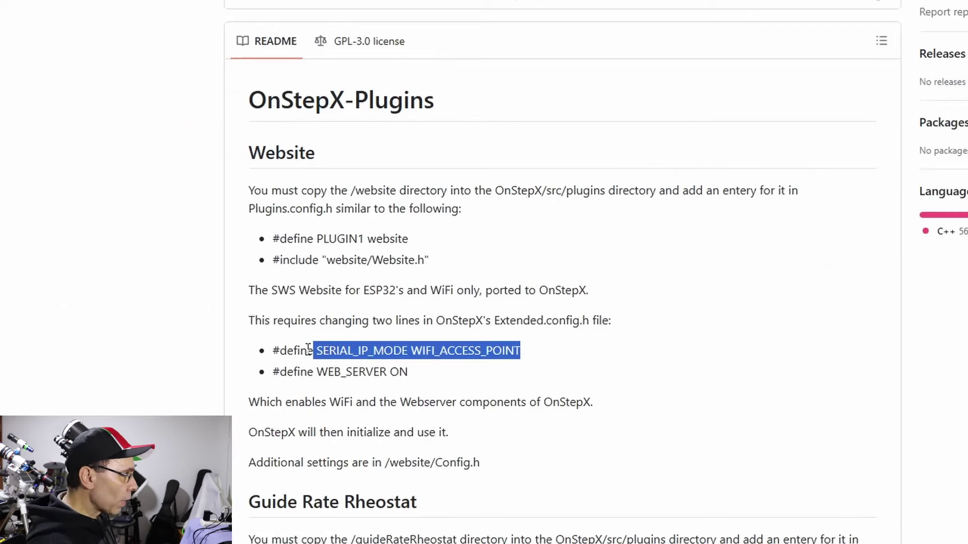
{"action": "left_click_drag", "start_coordinate": [276, 376], "coordinate": [411, 382]}
{"action": "key", "text": "ctrl+c"}
{"action": "key", "text": "alt+Tab"}
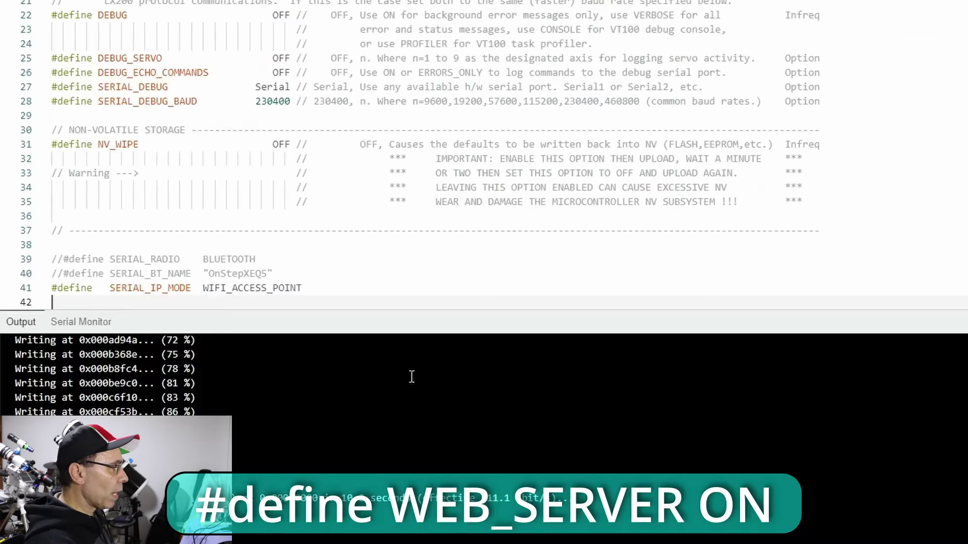
{"action": "key", "text": "ctrl+v"}
{"action": "key", "text": "Return"}
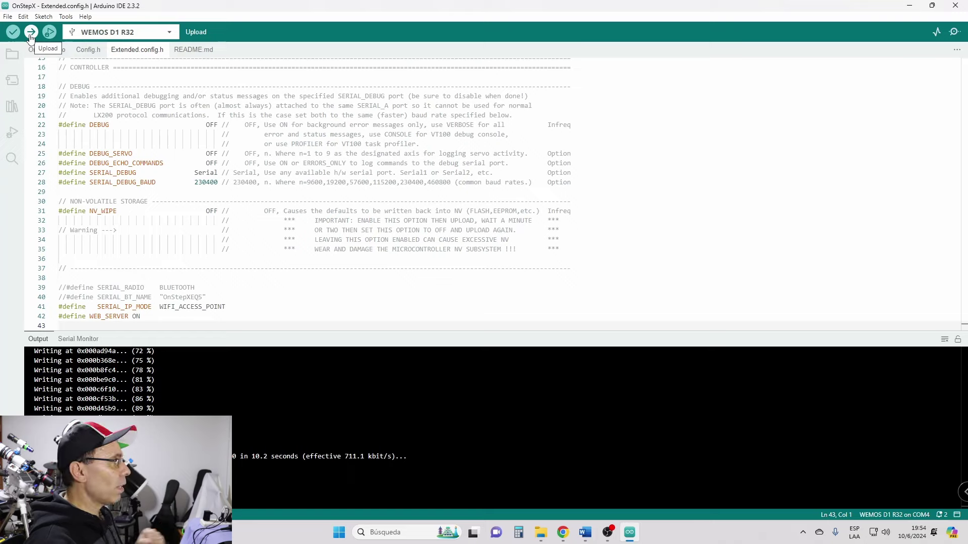
- Upload the OnStepX sketch to the WEMOS D1 R32 and remove the two extra spaces before SERIAL_IP_MODE in Extended.config.h
{"action": "left_click", "coordinate": [30, 35]}
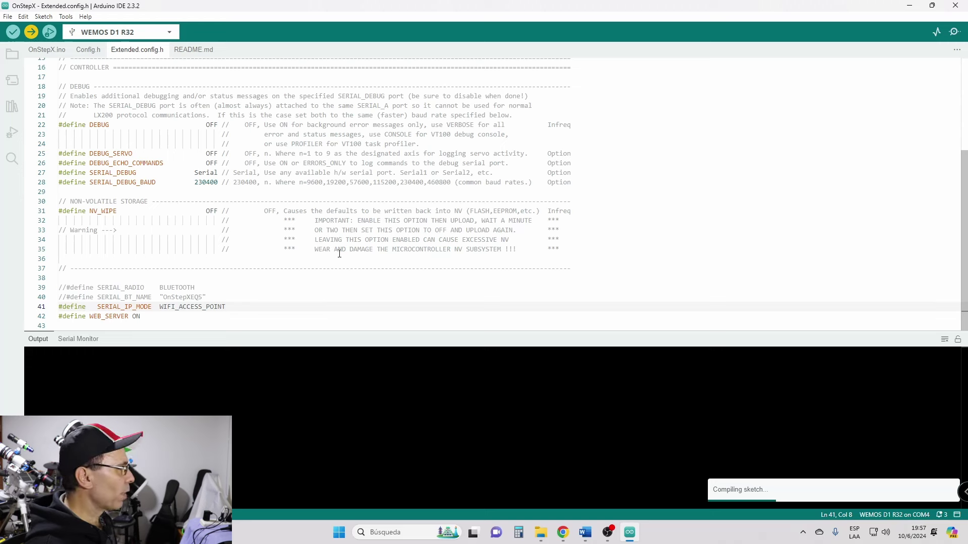
{"action": "key", "text": "Delete"}
{"action": "key", "text": "Delete"}
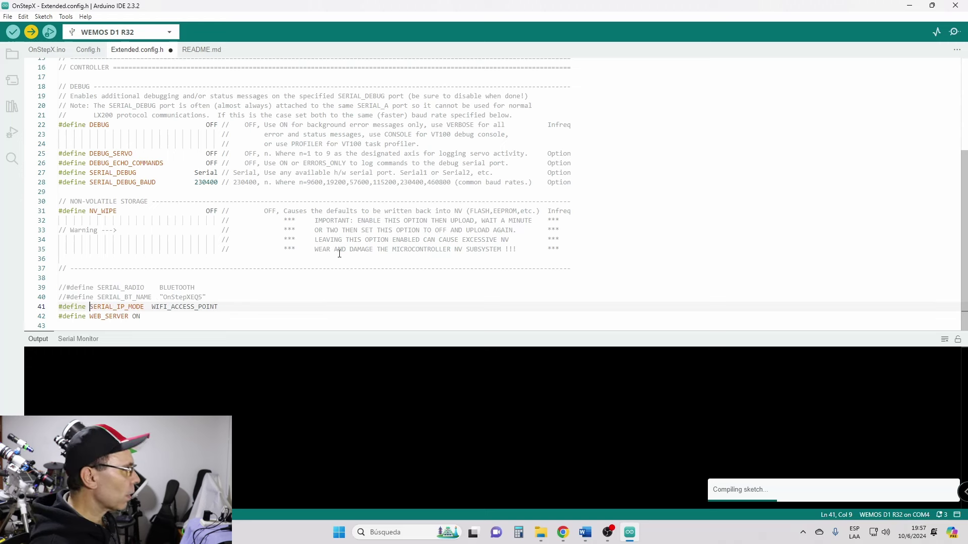
{"action": "key", "text": "Down"}
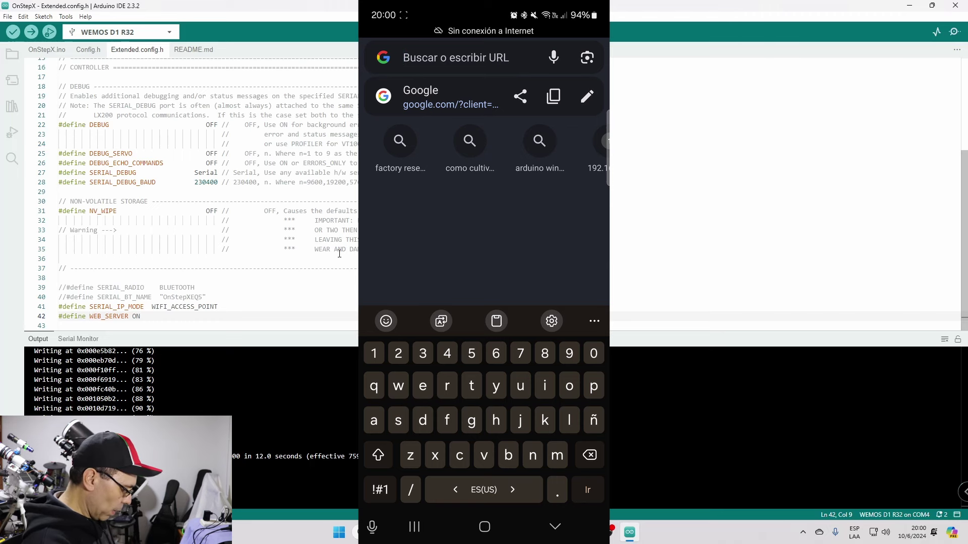
- Switch to the phone's browser, open the OnStep website at 192.168.0.1, and view its controller page
{"action": "type", "text": "192."}
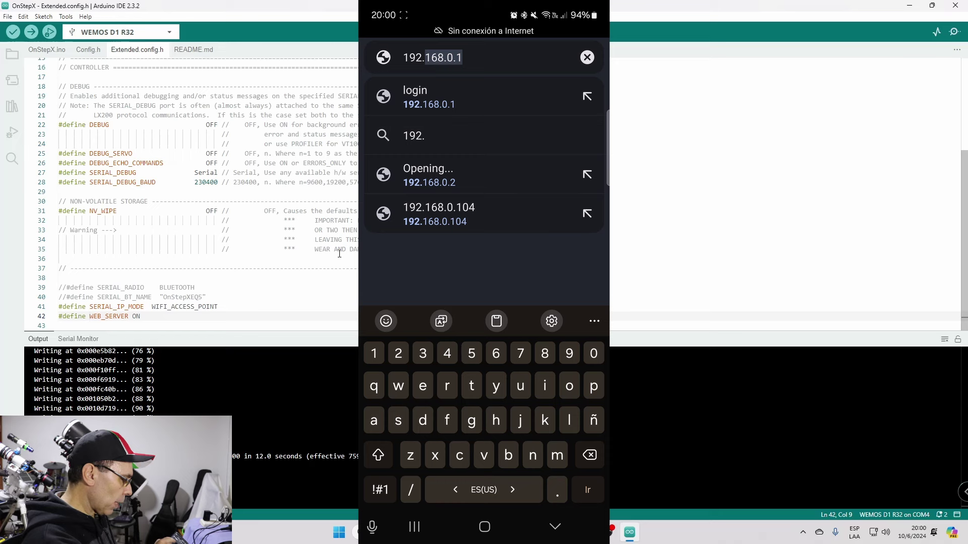
{"action": "key", "text": "Return"}
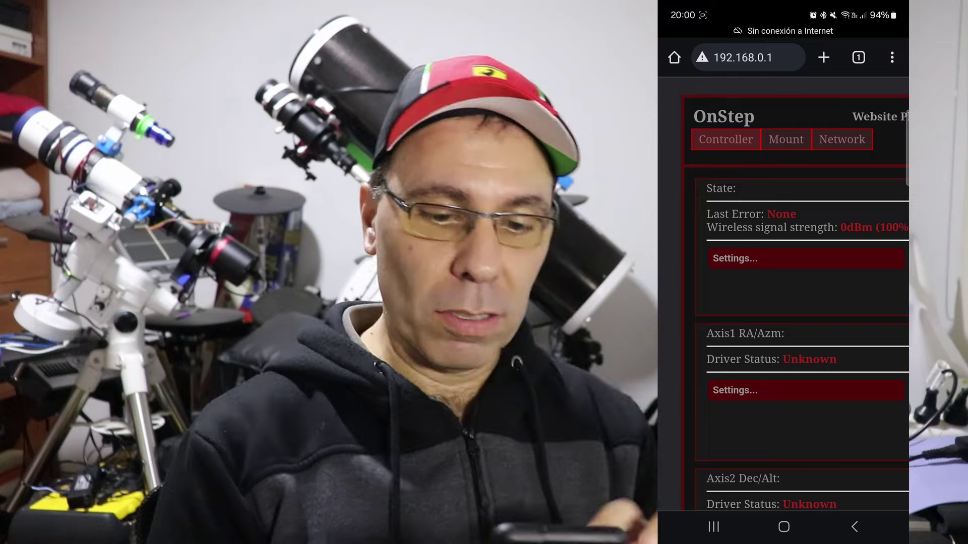
{"action": "left_click_drag", "start_coordinate": [768, 174], "coordinate": [726, 255]}
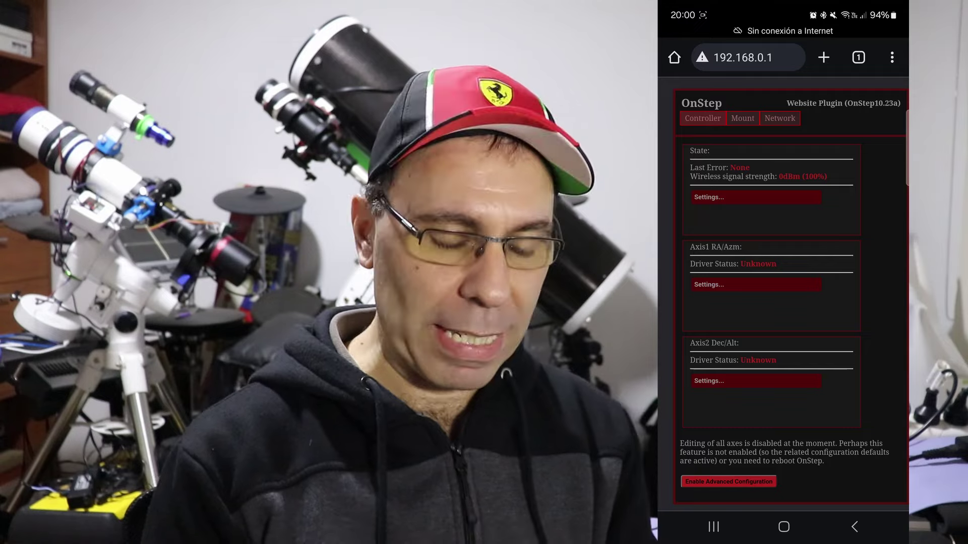
{"action": "scroll", "coordinate": [792, 312], "scroll_direction": "up", "scroll_amount": 5}
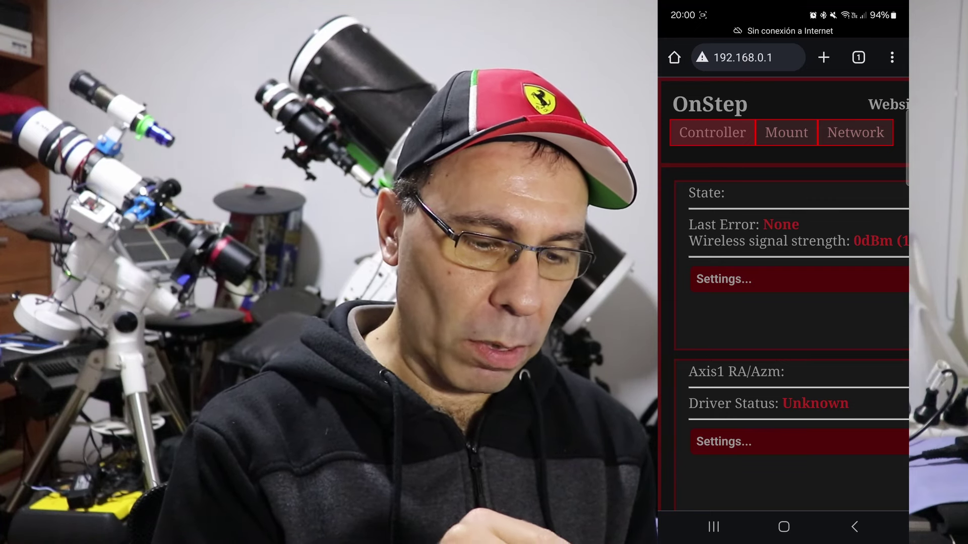
- Open the OnStep website's Network page and enter the configuration password to unlock its settings
{"action": "left_click", "coordinate": [857, 132]}
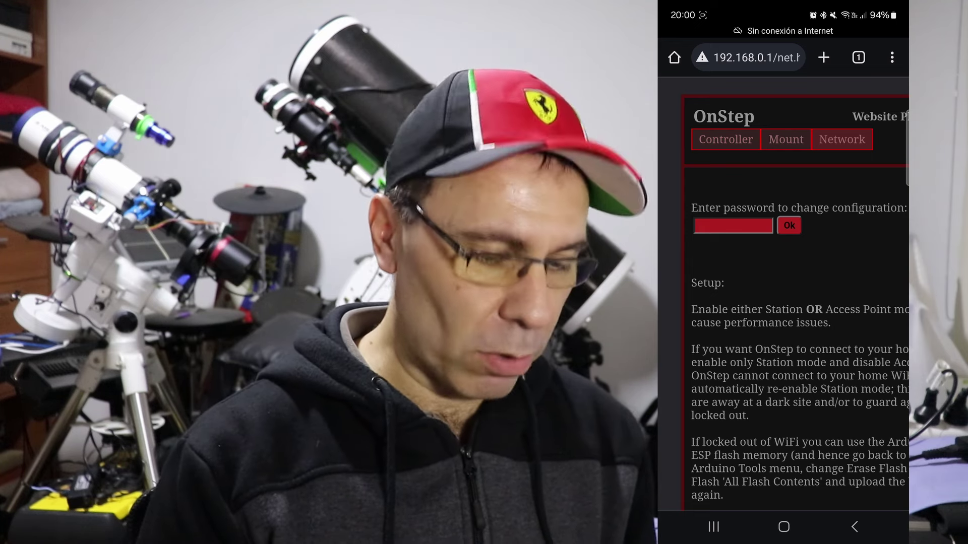
{"action": "left_click", "coordinate": [730, 219]}
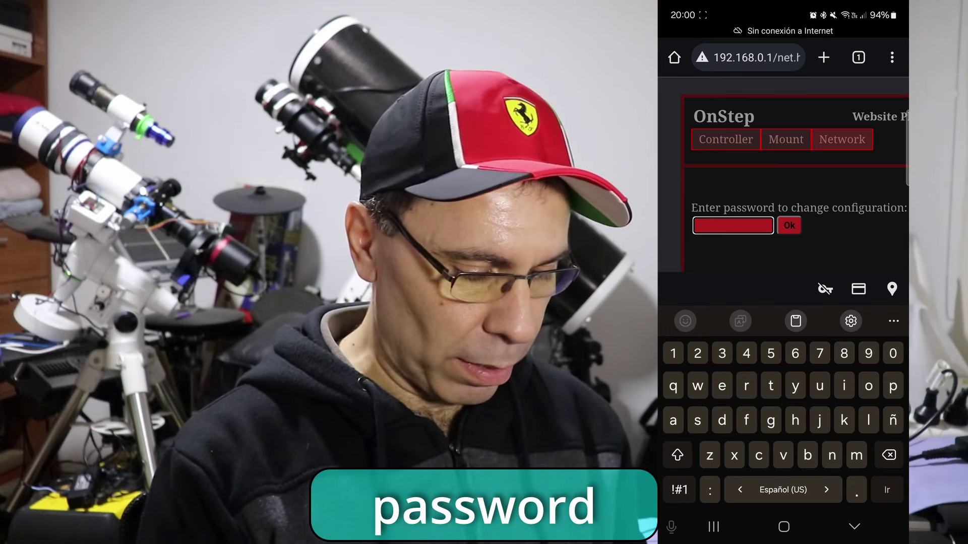
{"action": "type", "text": "p"}
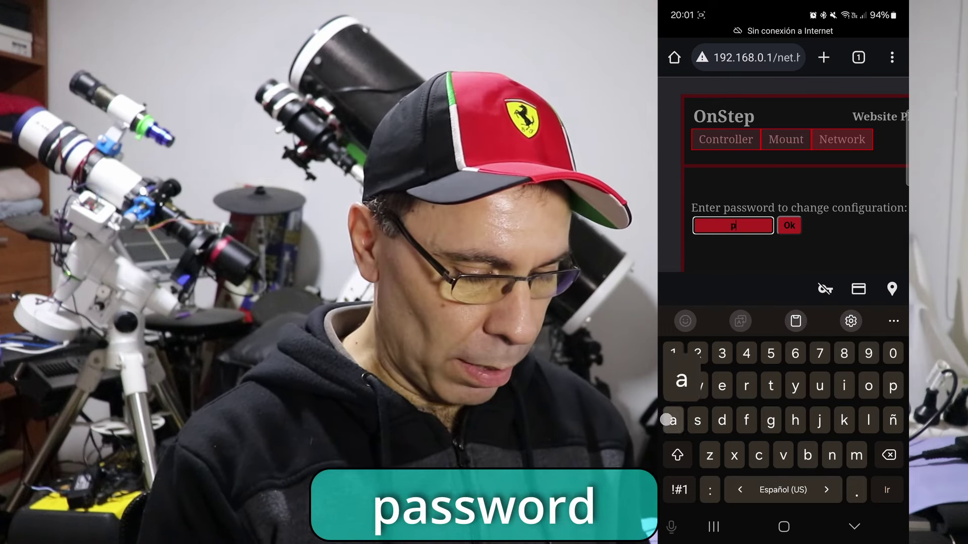
{"action": "type", "text": "assword"}
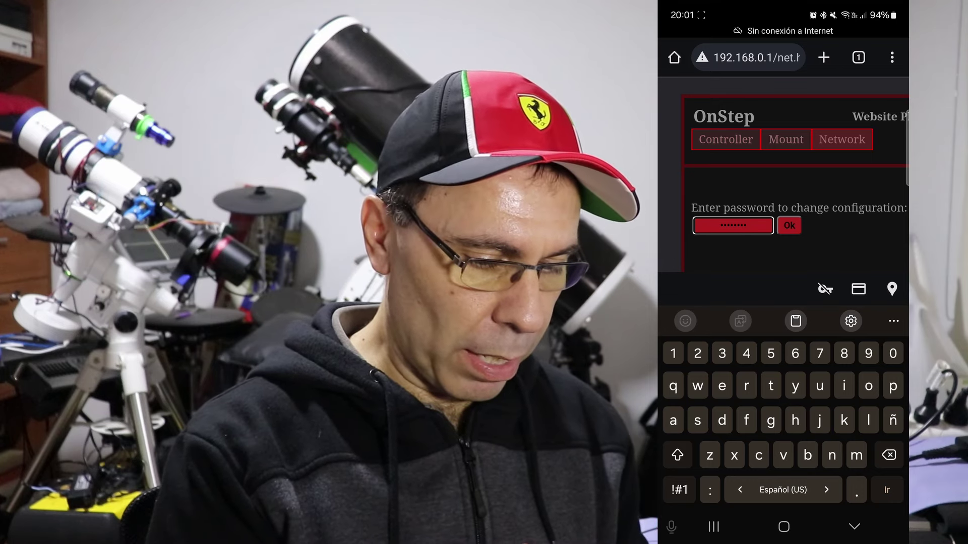
{"action": "key", "text": "Return"}
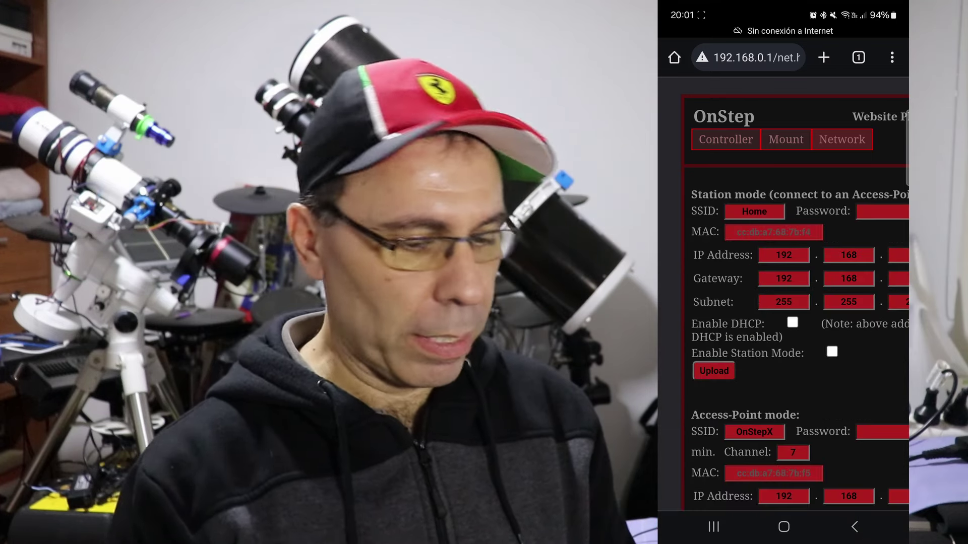
- Examine the Station mode, Access-Point mode and Network Configuration Security settings on the Network page
{"action": "scroll", "coordinate": [793, 385], "scroll_direction": "right", "scroll_amount": 2}
{"action": "scroll", "coordinate": [832, 378], "scroll_direction": "left", "scroll_amount": 1}
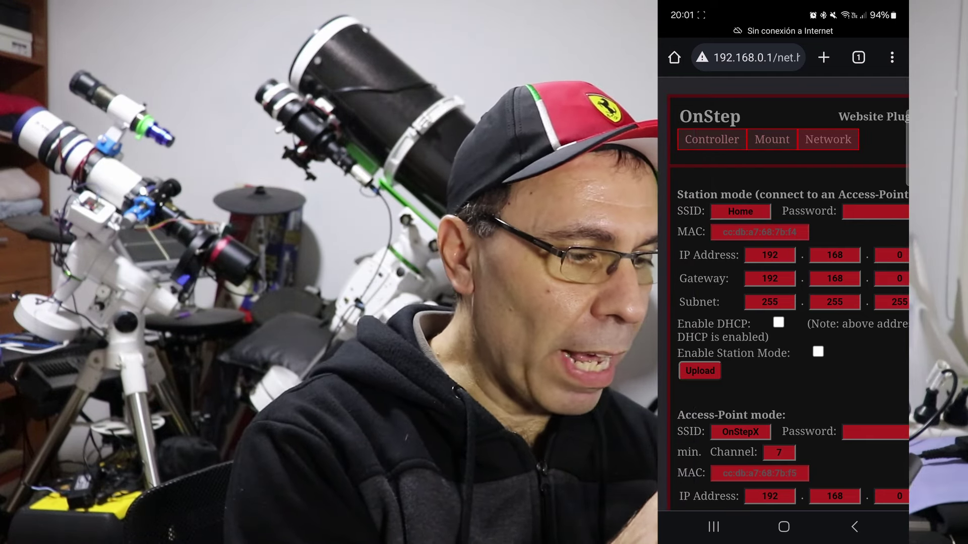
{"action": "scroll", "coordinate": [783, 302], "scroll_direction": "down", "scroll_amount": 1}
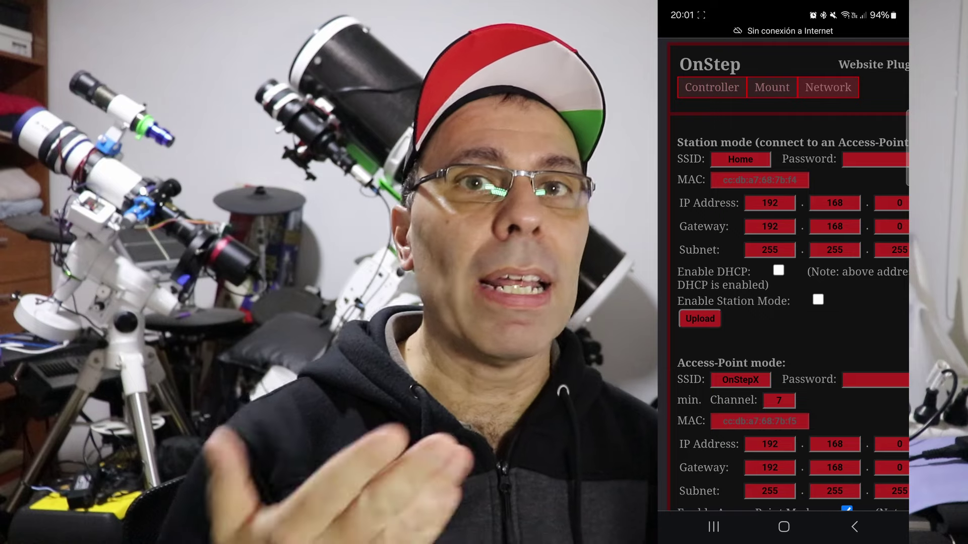
{"action": "scroll", "coordinate": [784, 277], "scroll_direction": "down", "scroll_amount": 5}
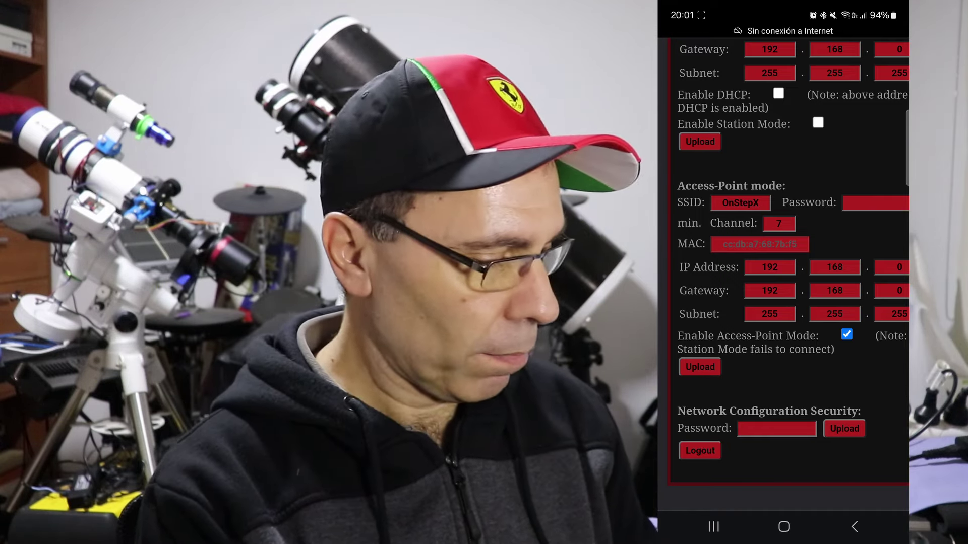
{"action": "scroll", "coordinate": [794, 428], "scroll_direction": "down", "scroll_amount": 2}
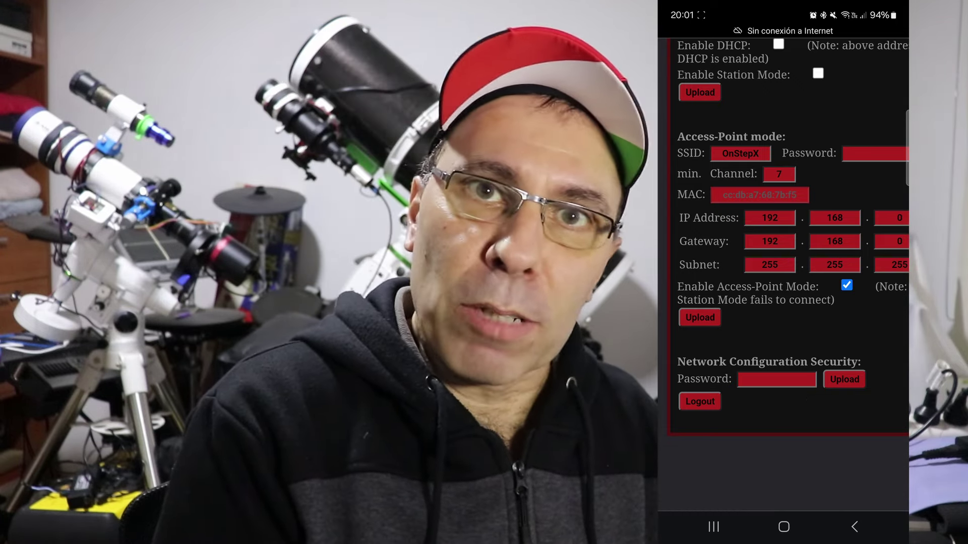
{"action": "scroll", "coordinate": [784, 278], "scroll_direction": "up", "scroll_amount": 5}
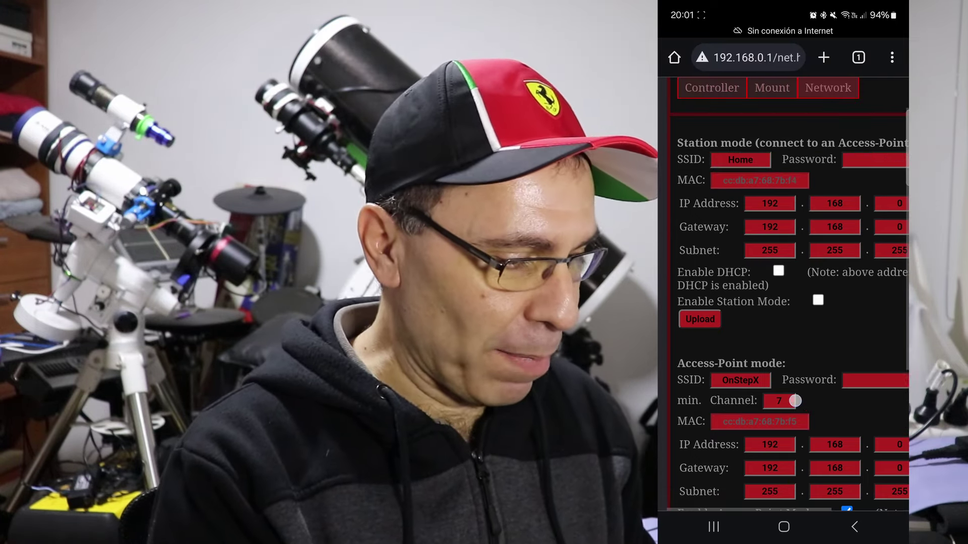
- Replace the Station mode SSID Home with the name of the home WiFi network
{"action": "left_click", "coordinate": [743, 161]}
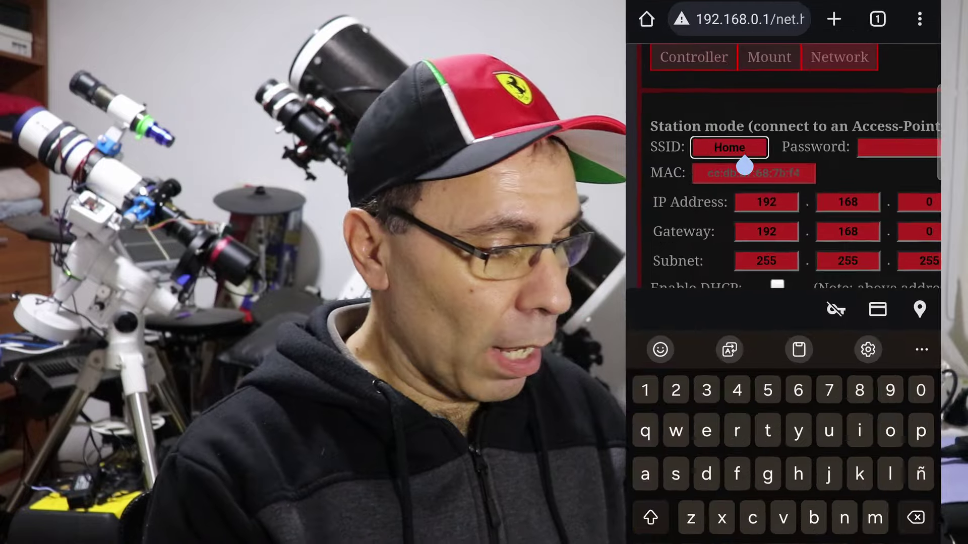
{"action": "key", "text": "BackSpace"}
{"action": "key", "text": "BackSpace"}
{"action": "key", "text": "BackSpace"}
{"action": "key", "text": "BackSpace"}
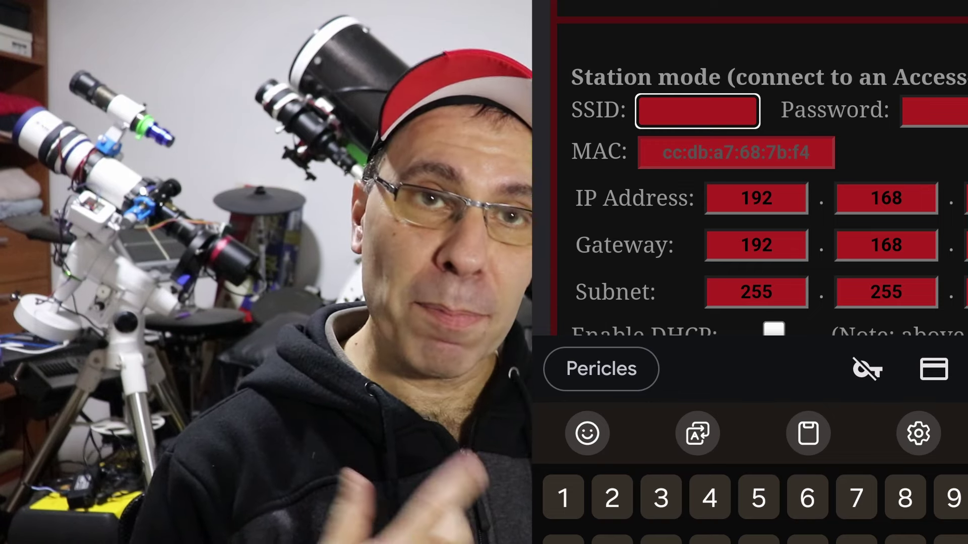
{"action": "left_click", "coordinate": [601, 369]}
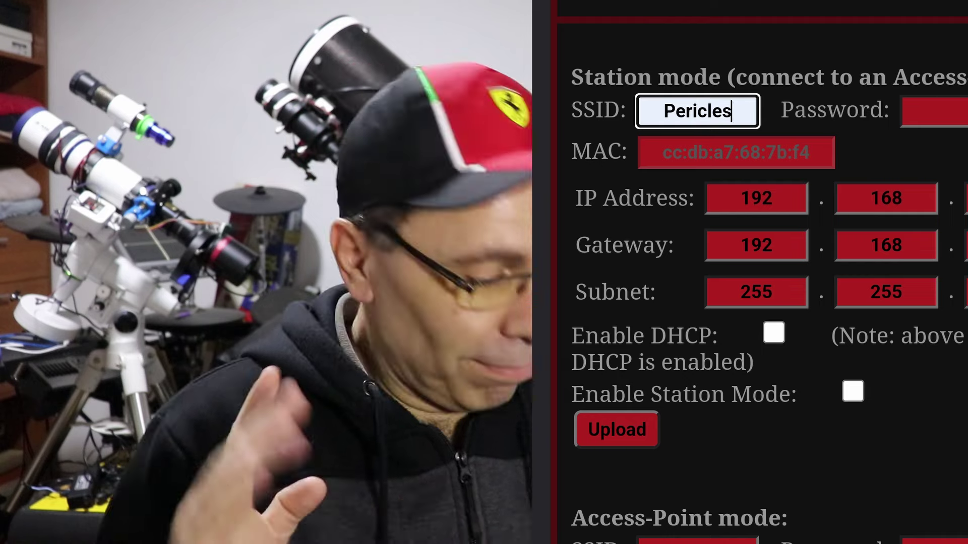
- Enter the home WiFi network's password in the Station mode settings
{"action": "left_click_drag", "start_coordinate": [938, 389], "coordinate": [832, 389]}
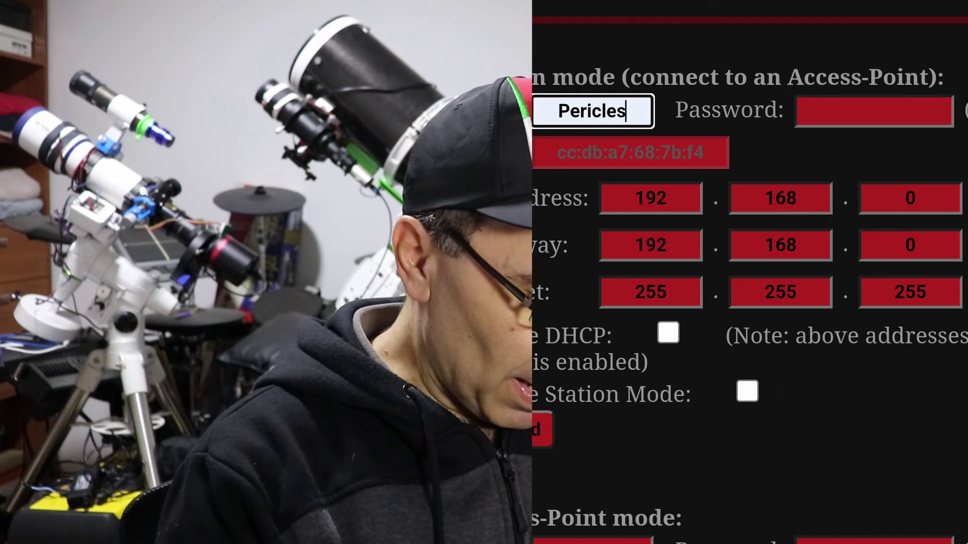
{"action": "left_click", "coordinate": [869, 111]}
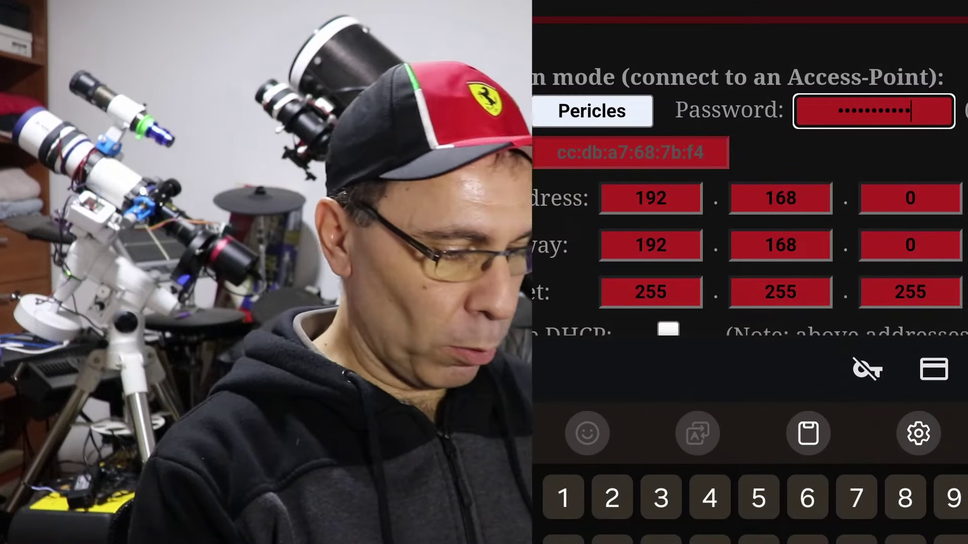
{"action": "scroll", "coordinate": [751, 202], "scroll_direction": "down", "scroll_amount": 3}
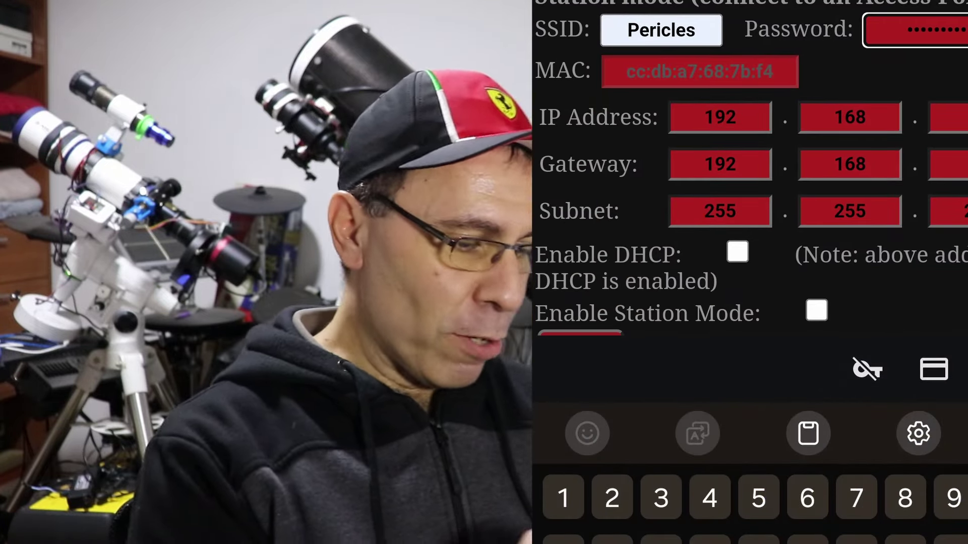